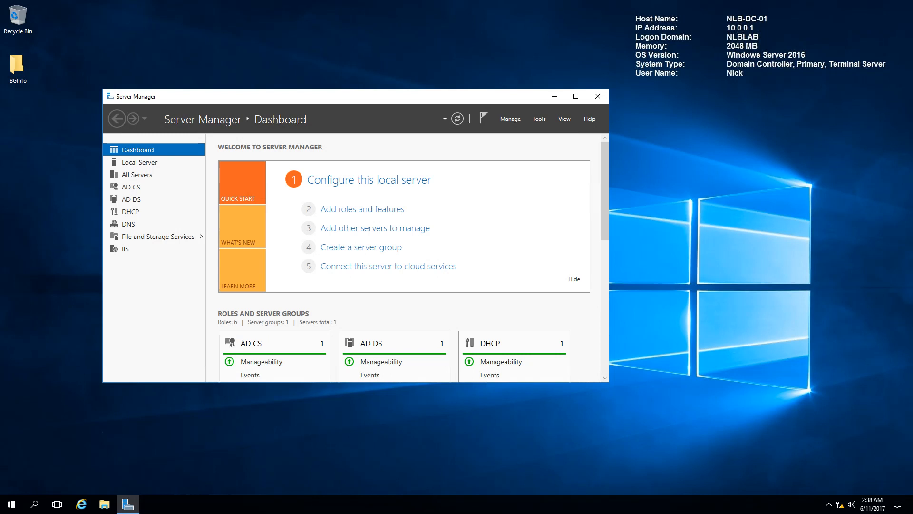
Step: Open the DHCP management console on NLB-DC-01 and enlarge its window and console tree
{"action": "left_click", "coordinate": [544, 118]}
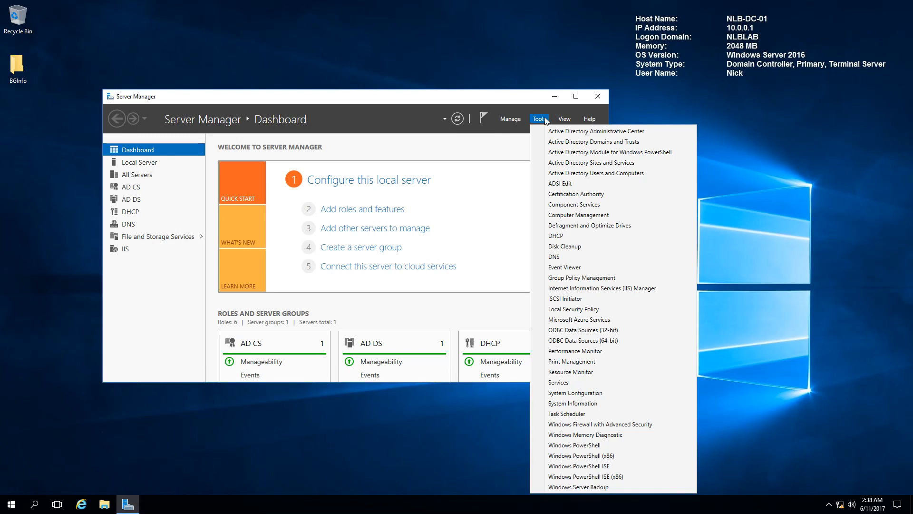
{"action": "left_click", "coordinate": [562, 236]}
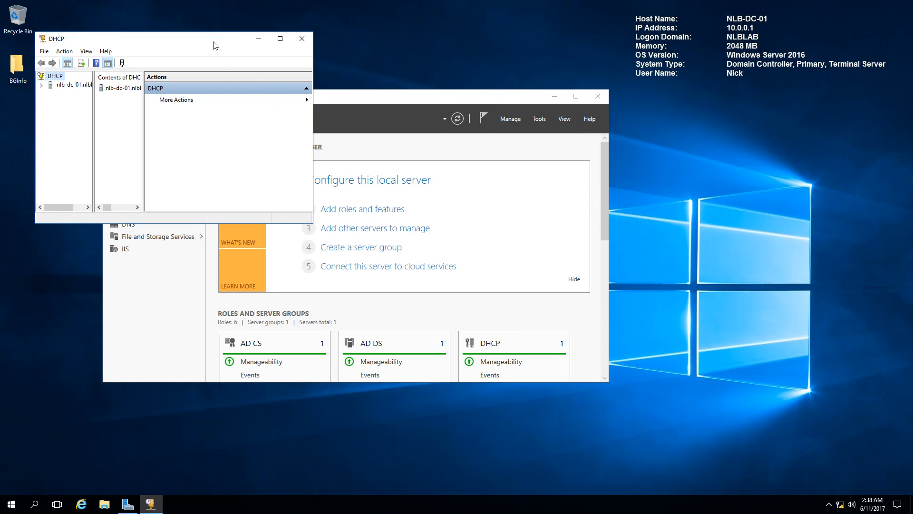
{"action": "left_click_drag", "start_coordinate": [214, 41], "coordinate": [409, 60]}
{"action": "left_click_drag", "start_coordinate": [506, 240], "coordinate": [550, 293]}
{"action": "left_click_drag", "start_coordinate": [287, 133], "coordinate": [334, 133]}
Step: Expand the server's IPv4 node and the NLB Main scope, and examine the distribution range in its address pool
{"action": "left_click", "coordinate": [235, 102]}
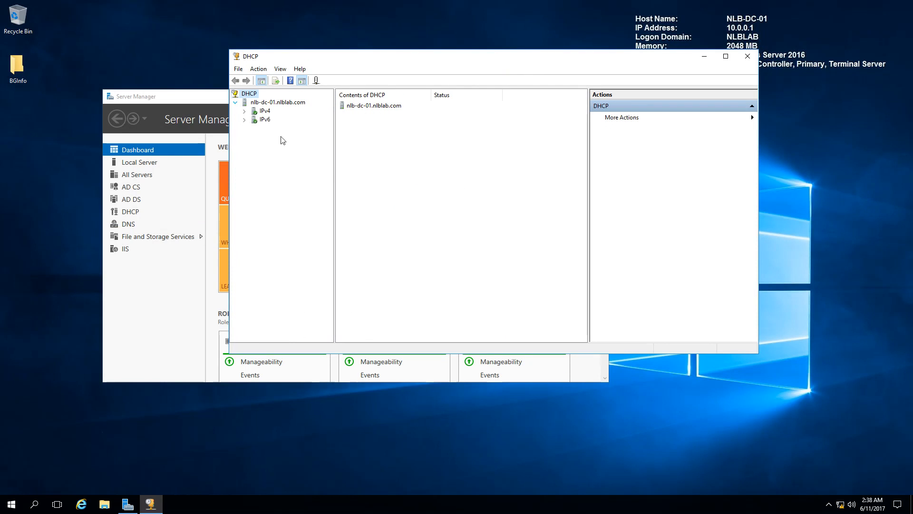
{"action": "left_click", "coordinate": [244, 111]}
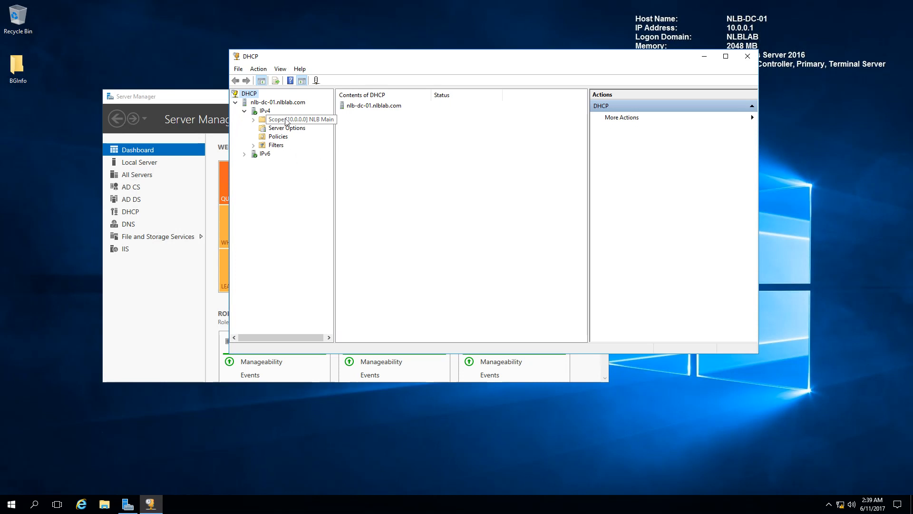
{"action": "double_click", "coordinate": [286, 122]}
{"action": "left_click_drag", "start_coordinate": [335, 184], "coordinate": [381, 186]}
{"action": "left_click", "coordinate": [296, 129]}
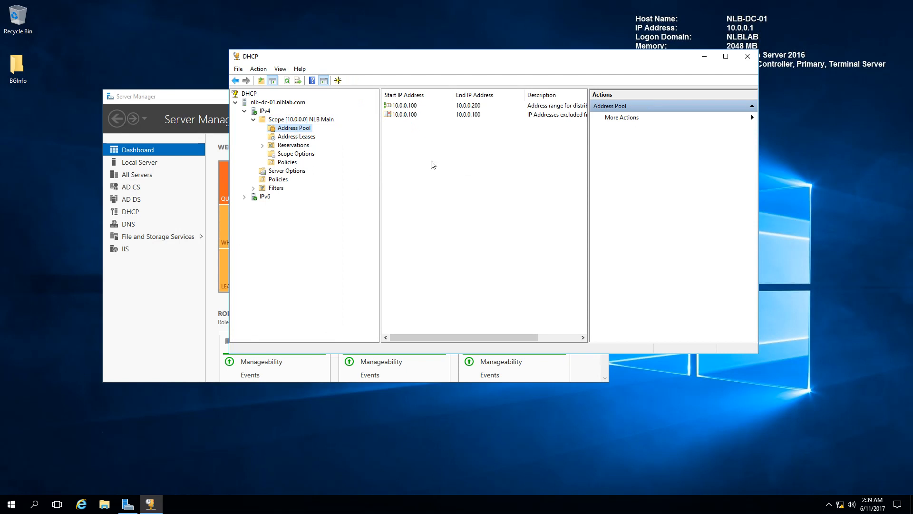
{"action": "left_click", "coordinate": [408, 106]}
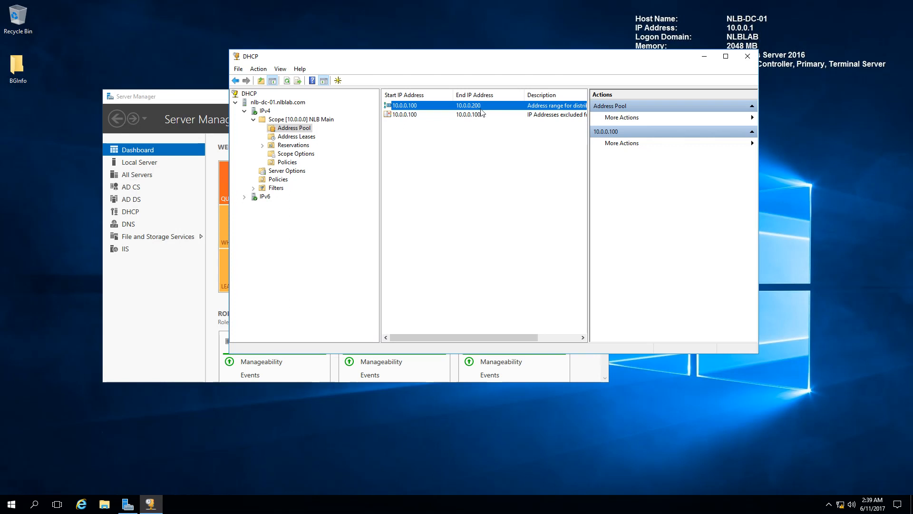
Step: View the NLB Main scope's properties, including its advanced settings
{"action": "right_click", "coordinate": [302, 119]}
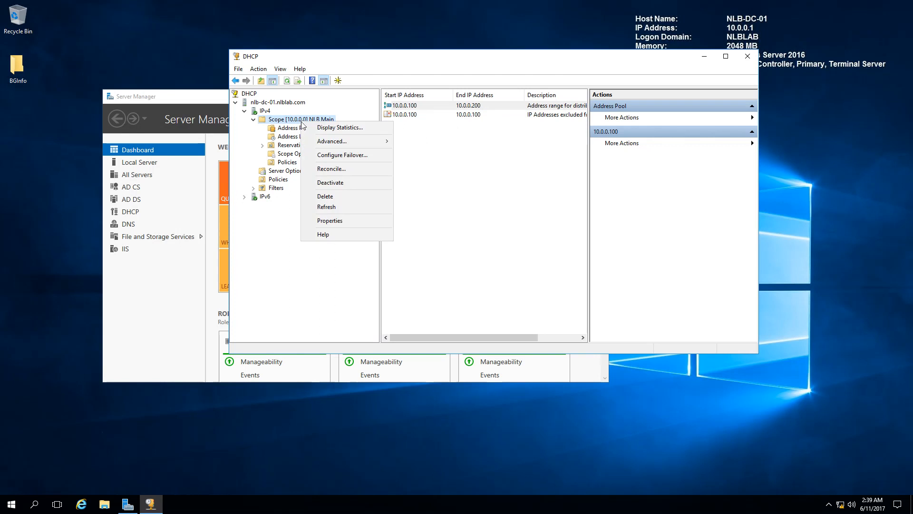
{"action": "left_click", "coordinate": [333, 238]}
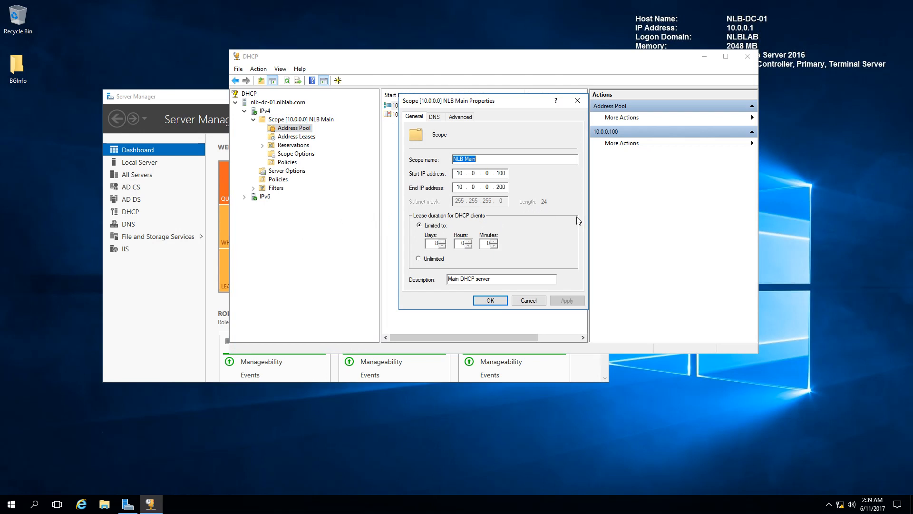
{"action": "left_click", "coordinate": [461, 117]}
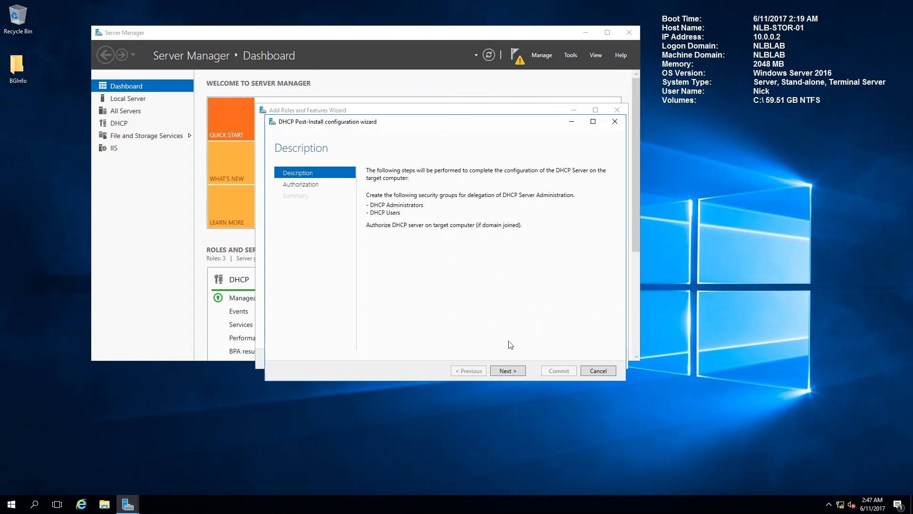
Step: Complete the DHCP post-install configuration on NLB-STOR-01, authorizing it with the preselected user's credentials, and close both wizards
{"action": "left_click", "coordinate": [510, 369]}
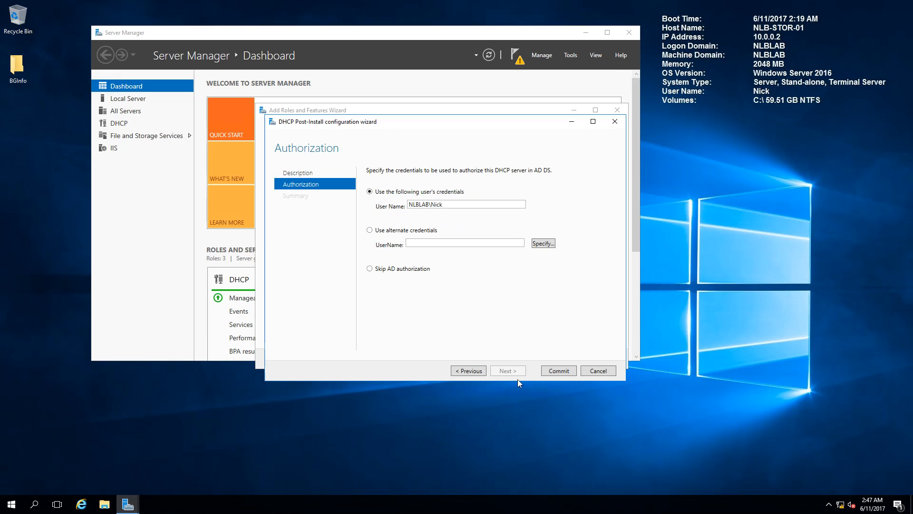
{"action": "left_click", "coordinate": [557, 375]}
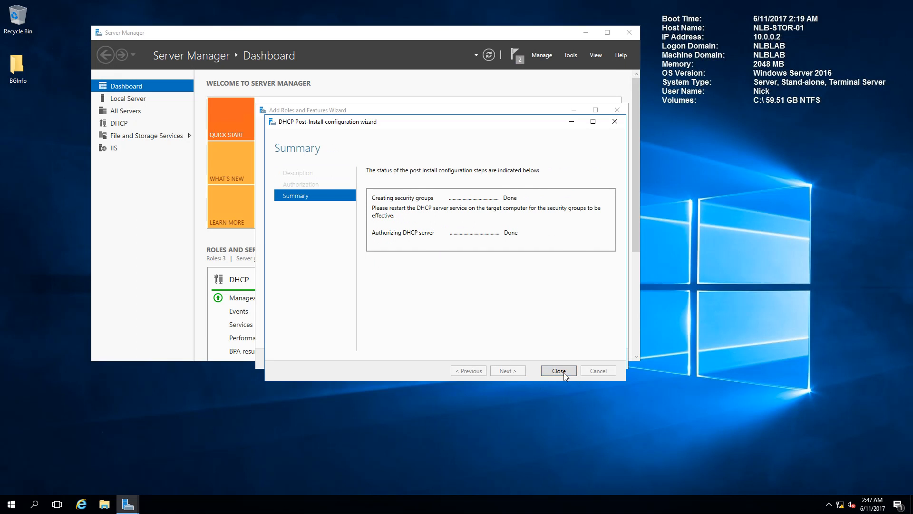
{"action": "left_click", "coordinate": [559, 371]}
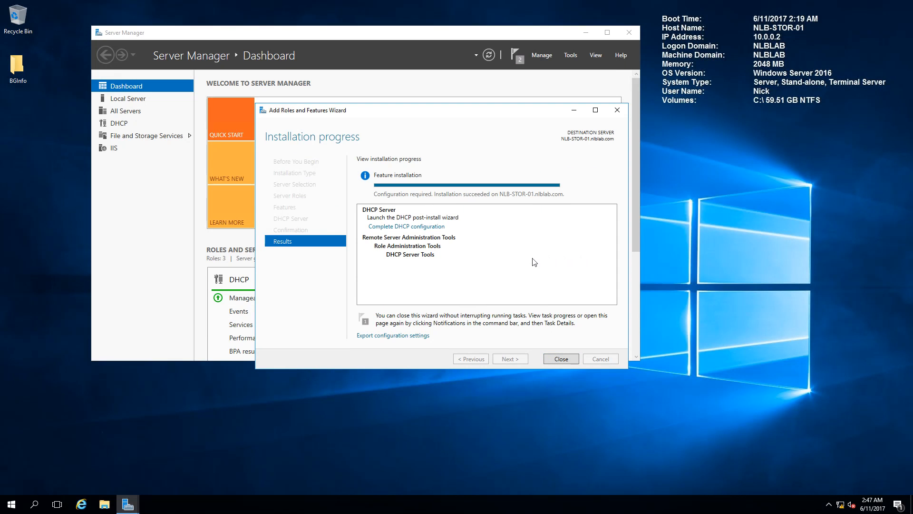
{"action": "left_click", "coordinate": [560, 357]}
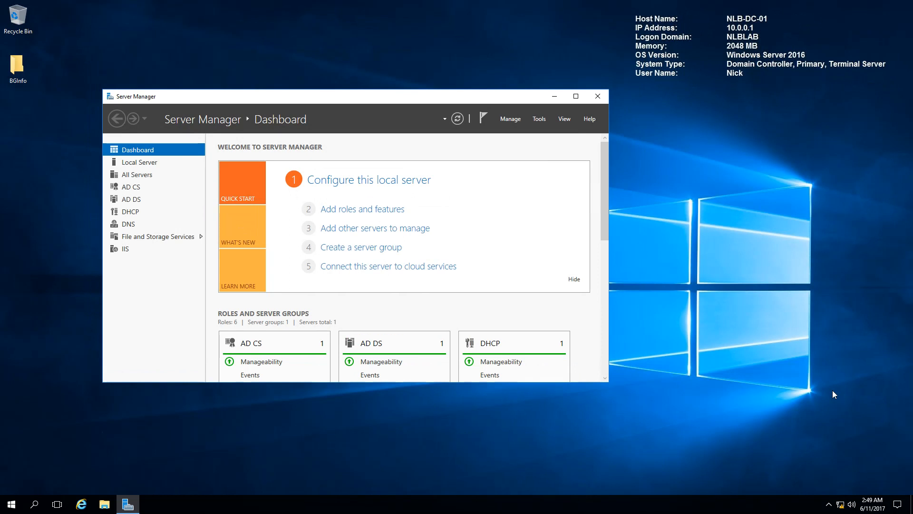
Step: Reopen the DHCP console on NLB-DC-01 with a larger window and a wider console tree
{"action": "left_click", "coordinate": [540, 119]}
{"action": "left_click", "coordinate": [556, 237]}
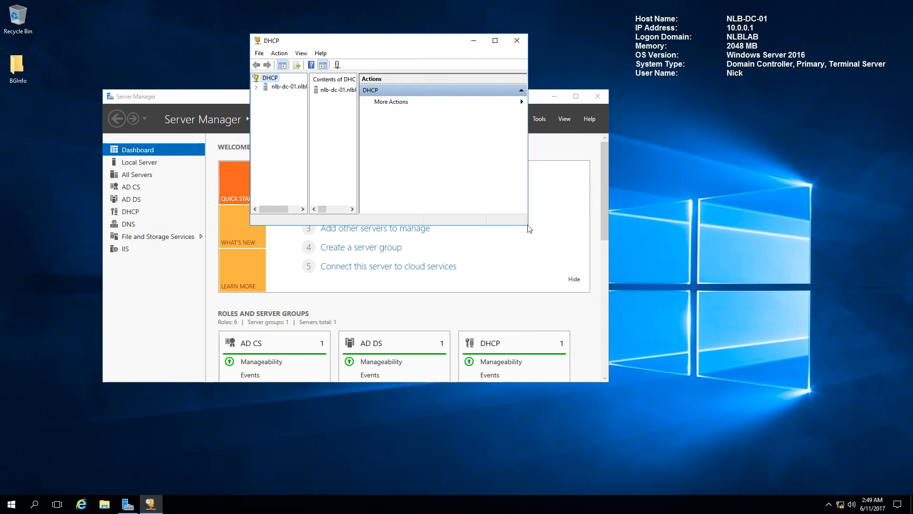
{"action": "left_click_drag", "start_coordinate": [526, 228], "coordinate": [772, 412]}
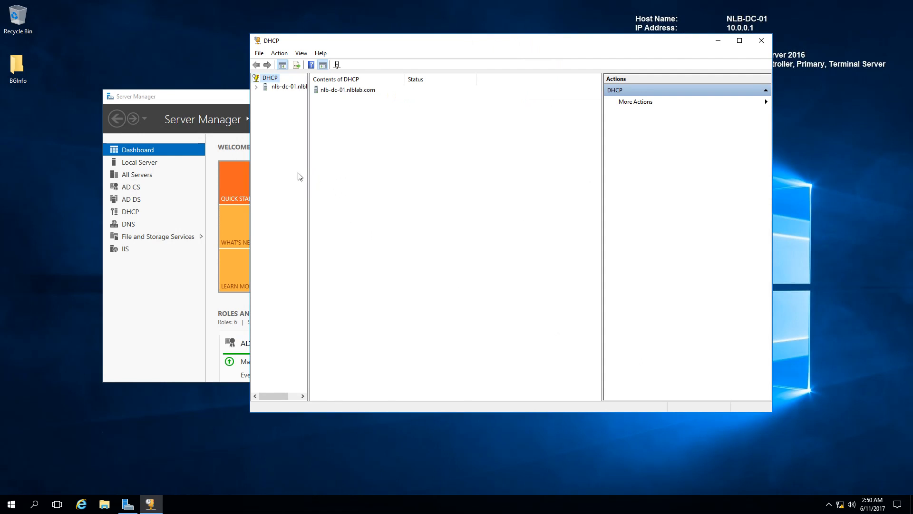
{"action": "left_click_drag", "start_coordinate": [308, 177], "coordinate": [382, 186]}
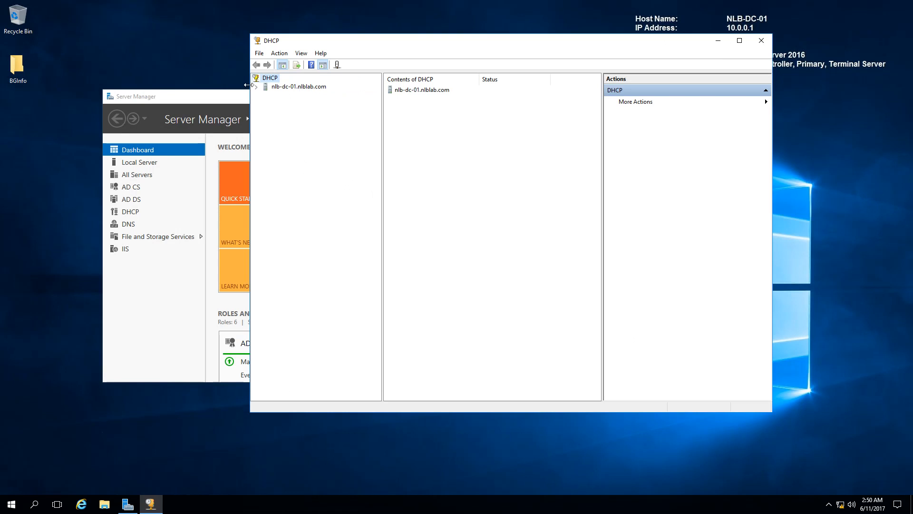
Step: Expand IPv4 and the NLB Main scope, and review its reservations and address leases
{"action": "left_click", "coordinate": [257, 87]}
{"action": "left_click", "coordinate": [269, 95]}
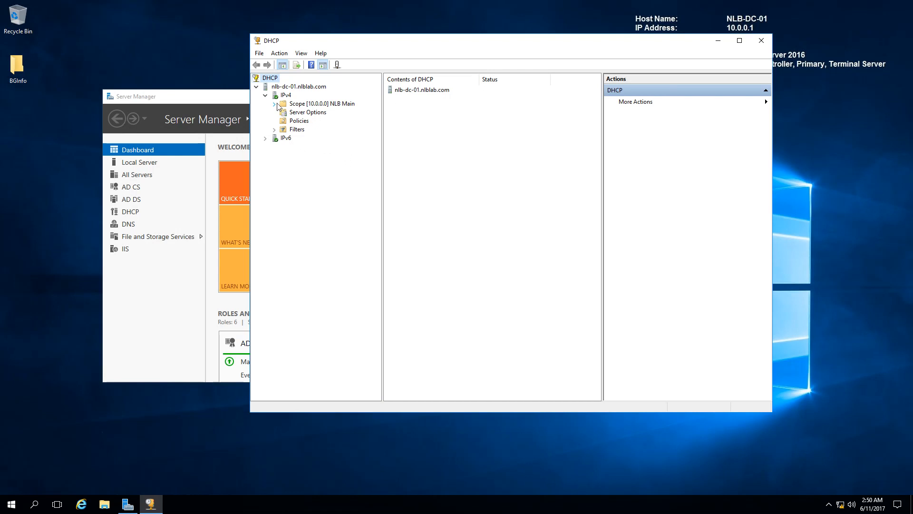
{"action": "double_click", "coordinate": [313, 105]}
{"action": "double_click", "coordinate": [315, 129]}
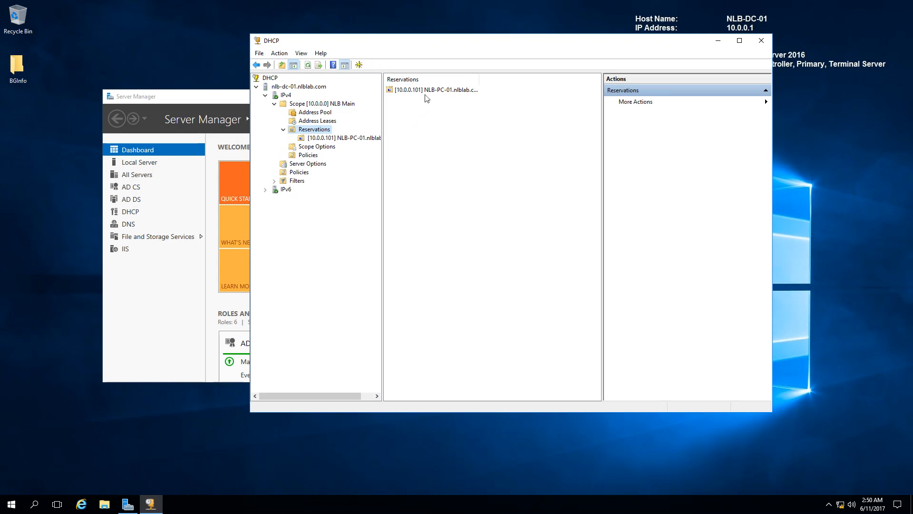
{"action": "left_click", "coordinate": [318, 121]}
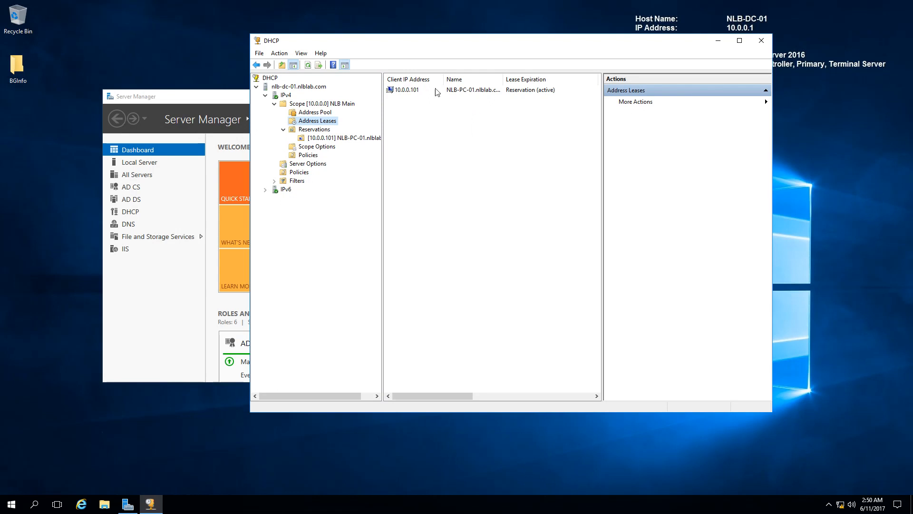
Step: Start configuring failover for IPv4 with all available scopes selected and proceed to the partner server choice
{"action": "right_click", "coordinate": [287, 98]}
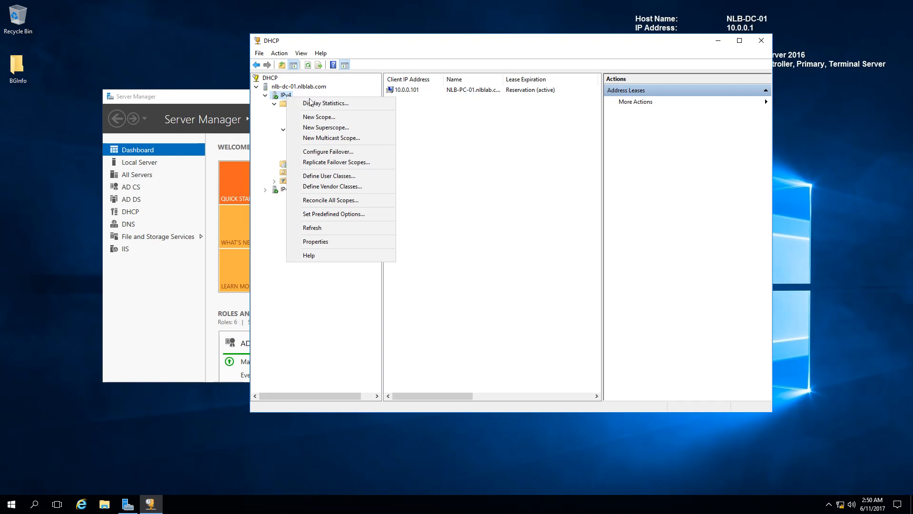
{"action": "left_click", "coordinate": [327, 152]}
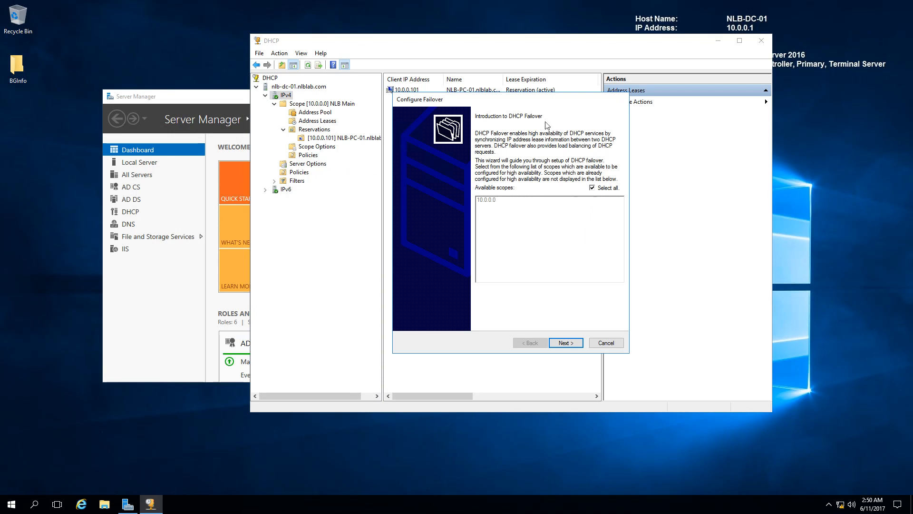
{"action": "left_click", "coordinate": [593, 189]}
{"action": "left_click", "coordinate": [486, 200]}
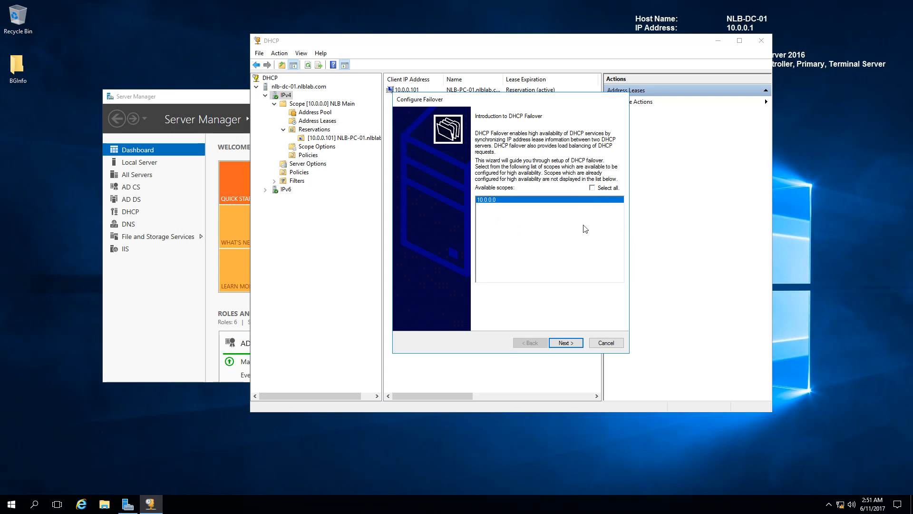
{"action": "left_click", "coordinate": [593, 188]}
{"action": "left_click", "coordinate": [565, 343]}
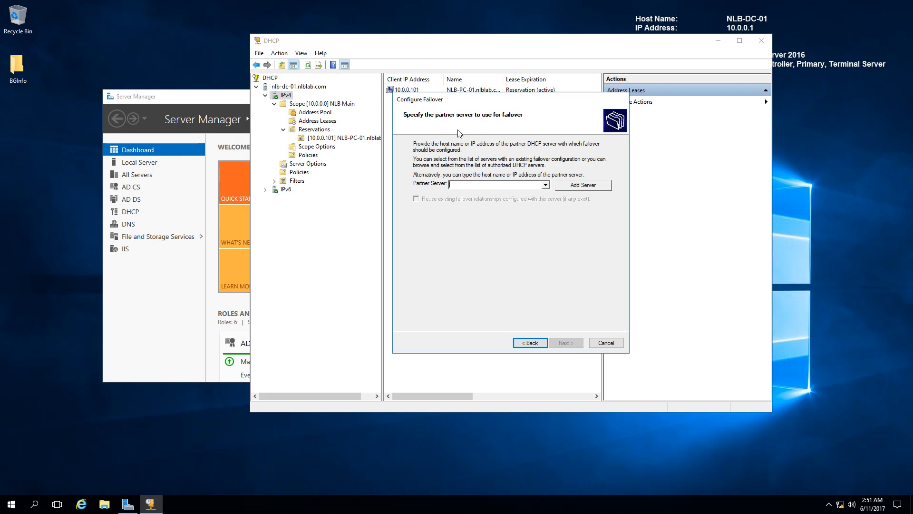
Step: Choose the authorized DHCP server nlb-stor-01.nlblab.com as the failover partner and continue to the relationship settings
{"action": "left_click", "coordinate": [583, 189]}
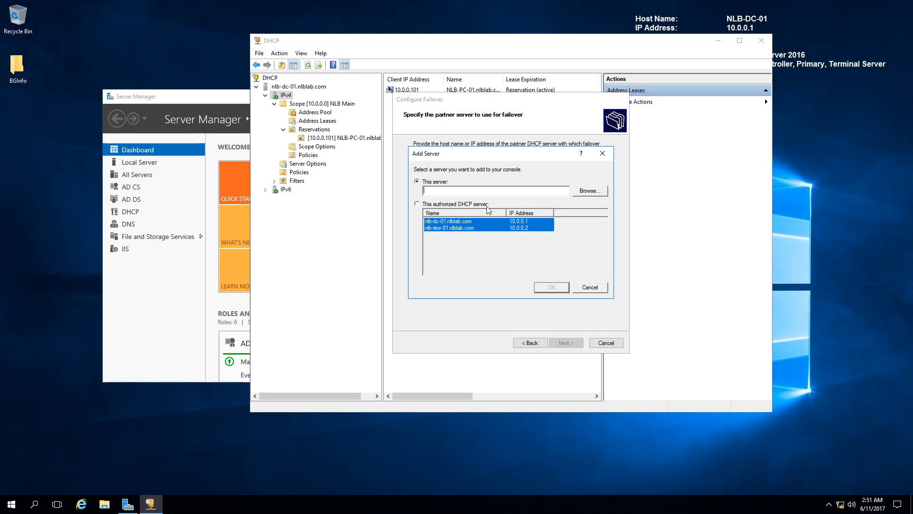
{"action": "left_click", "coordinate": [416, 204]}
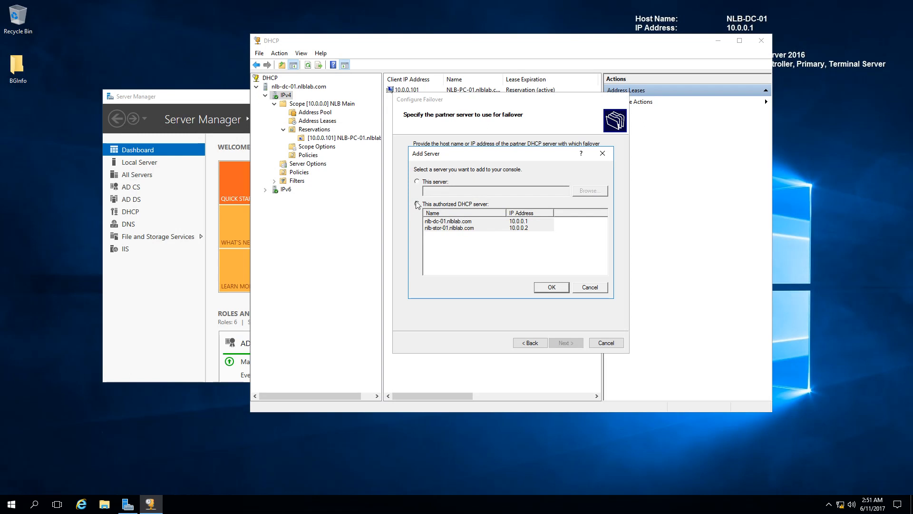
{"action": "left_click", "coordinate": [461, 229]}
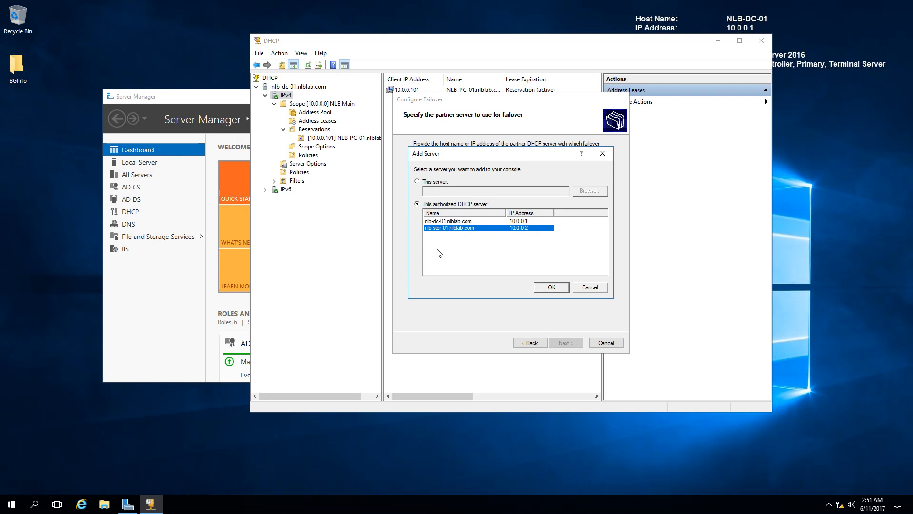
{"action": "left_click", "coordinate": [547, 287]}
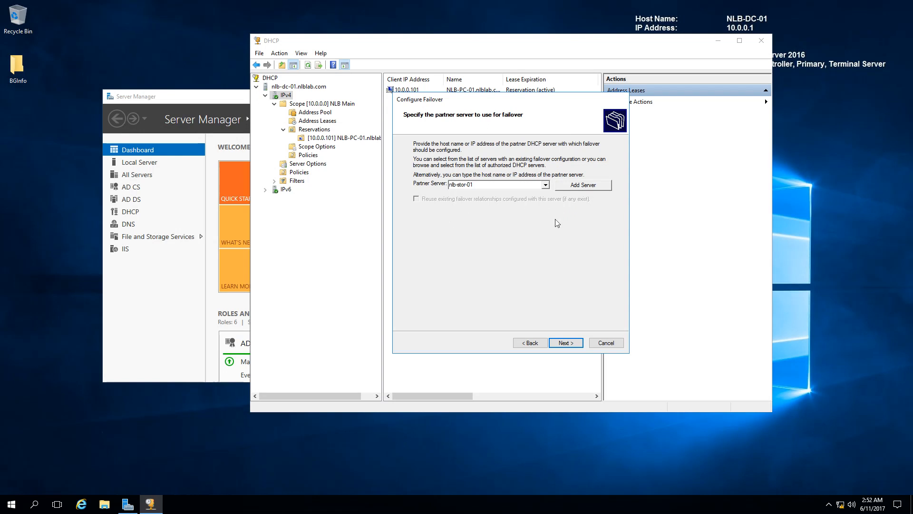
{"action": "left_click", "coordinate": [576, 343]}
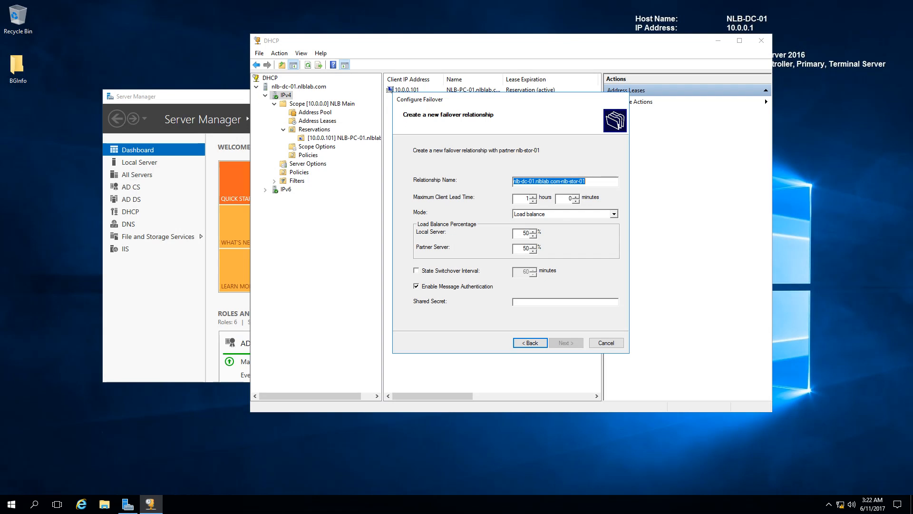
Step: Name the failover relationship DC01-STOR01-10.0.0.0
{"action": "left_click", "coordinate": [591, 181]}
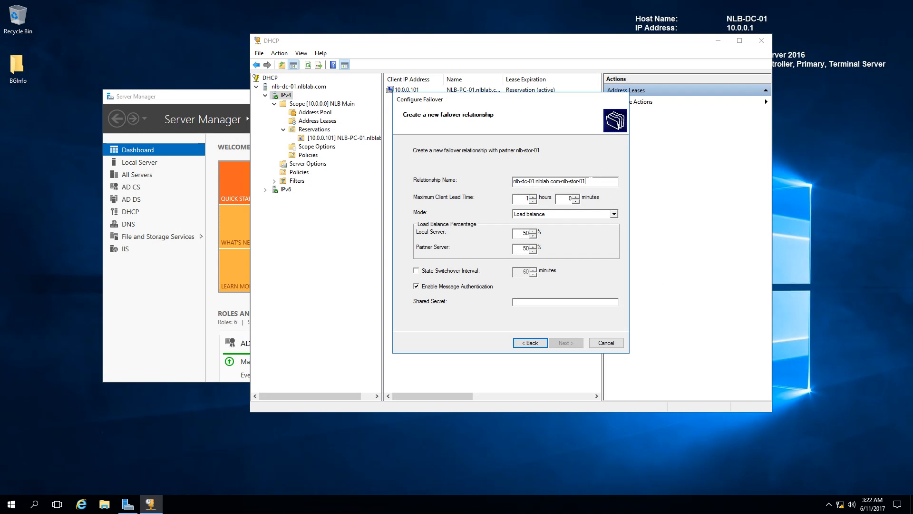
{"action": "left_click_drag", "start_coordinate": [591, 182], "coordinate": [511, 183]}
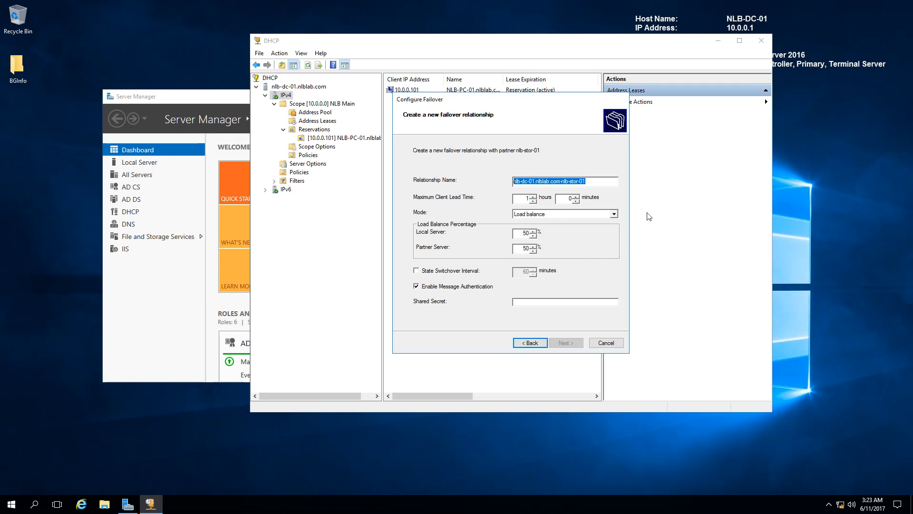
{"action": "type", "text": "D"}
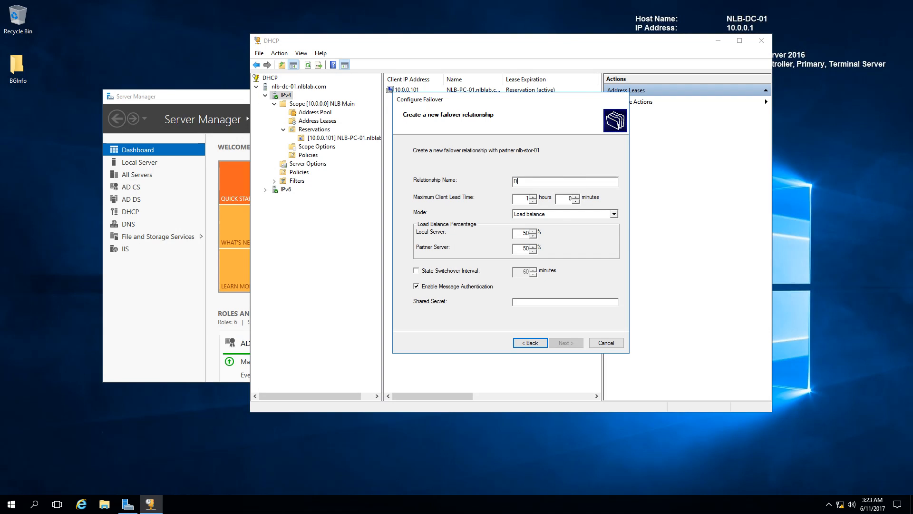
{"action": "type", "text": "C01-STOR01-10.0.0.0"}
{"action": "left_click_drag", "start_coordinate": [549, 181], "coordinate": [569, 181]}
Step: Enable the state switchover interval at 60 minutes
{"action": "left_click", "coordinate": [416, 271]}
{"action": "left_click", "coordinate": [427, 272]}
{"action": "left_click", "coordinate": [416, 270]}
Step: Keep the Load balance mode and set the local server's load balance percentage to 80%
{"action": "left_click", "coordinate": [614, 215]}
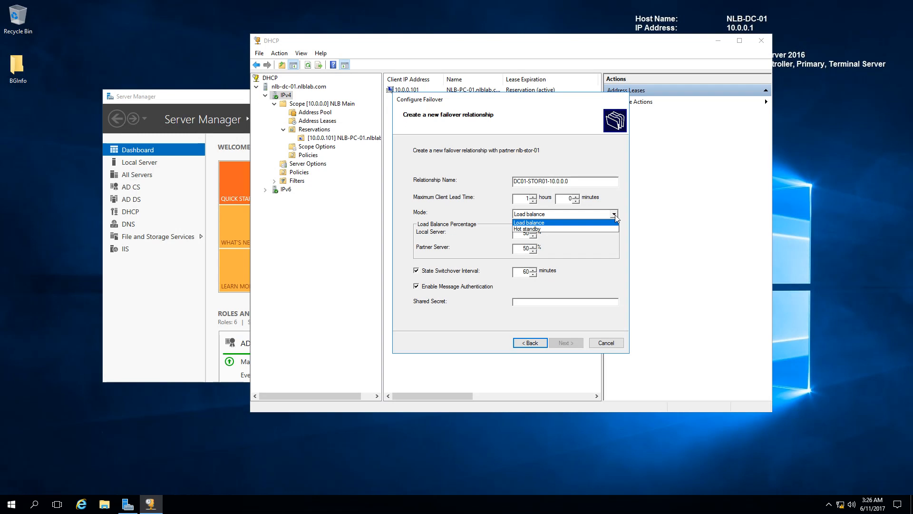
{"action": "left_click", "coordinate": [397, 239]}
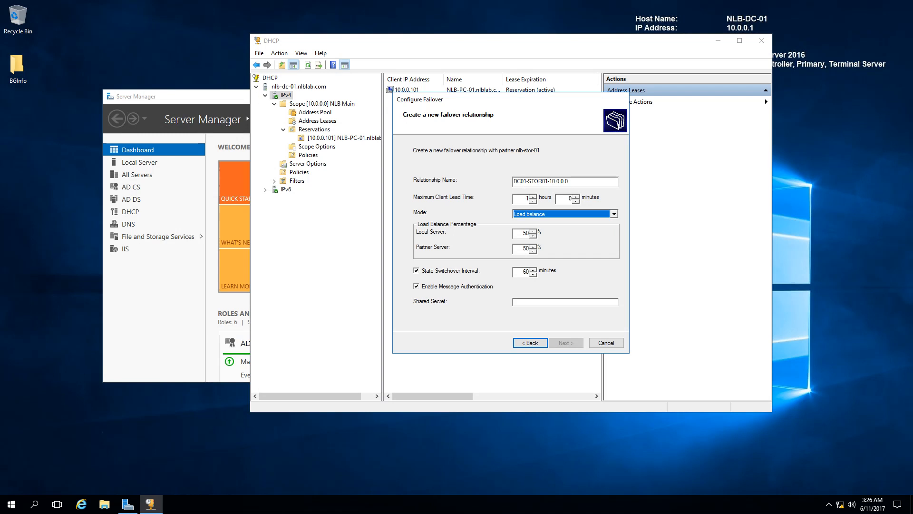
{"action": "key", "text": "Tab"}
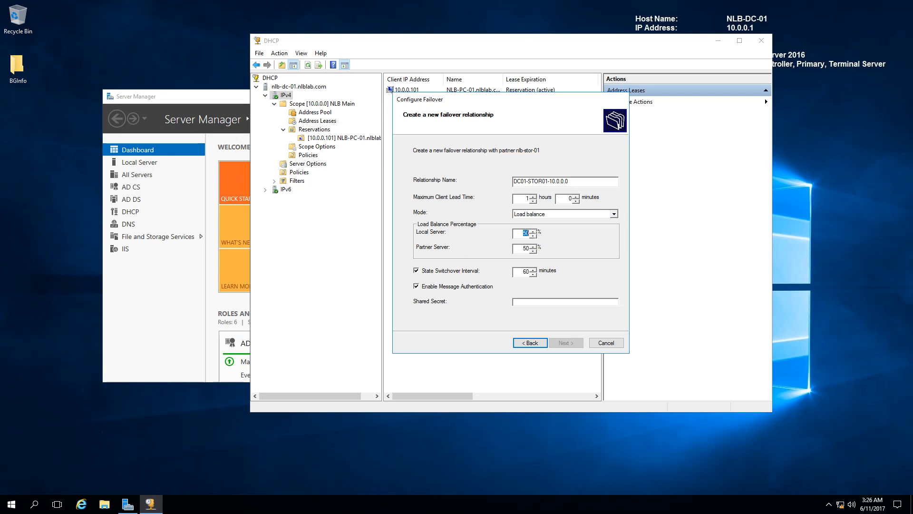
{"action": "type", "text": "0"}
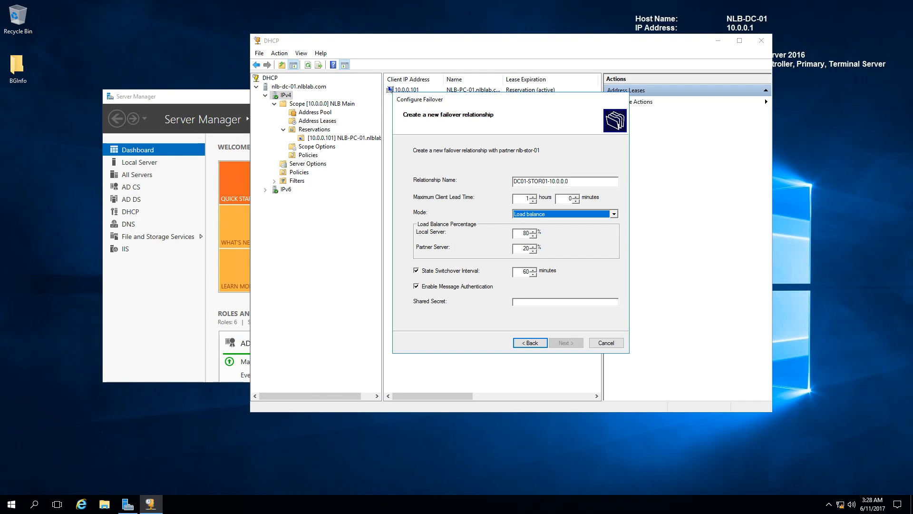
Step: Switch the failover mode to Hot standby and keep the partner server's role as Standby
{"action": "left_click", "coordinate": [616, 214]}
{"action": "left_click", "coordinate": [561, 230]}
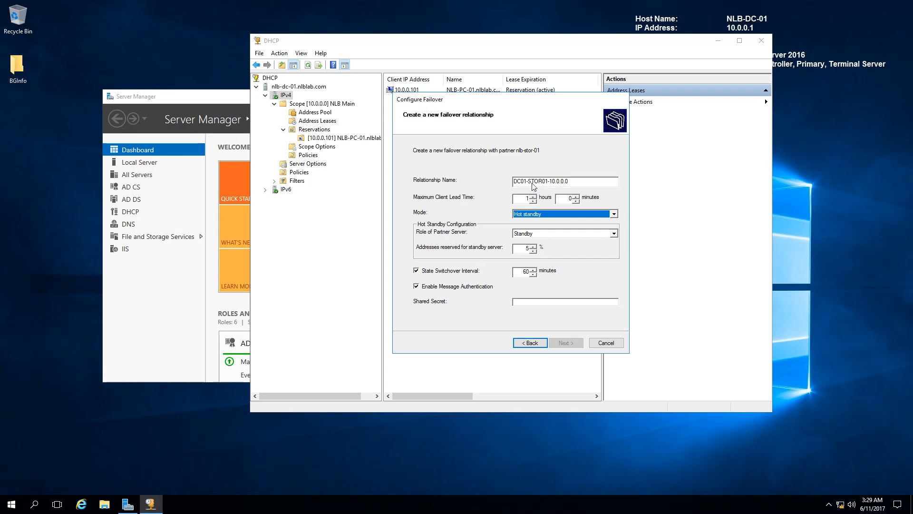
{"action": "left_click", "coordinate": [560, 234]}
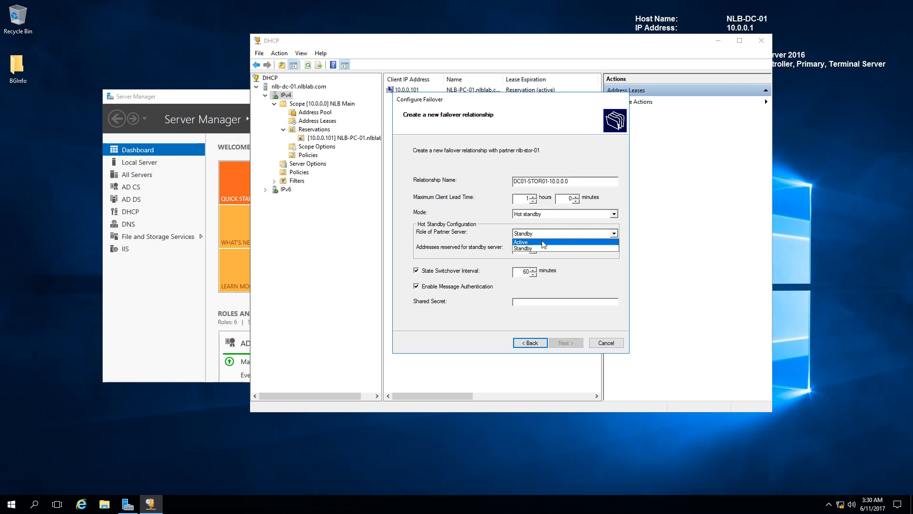
{"action": "left_click", "coordinate": [553, 242]}
{"action": "left_click", "coordinate": [551, 234]}
{"action": "left_click", "coordinate": [542, 250]}
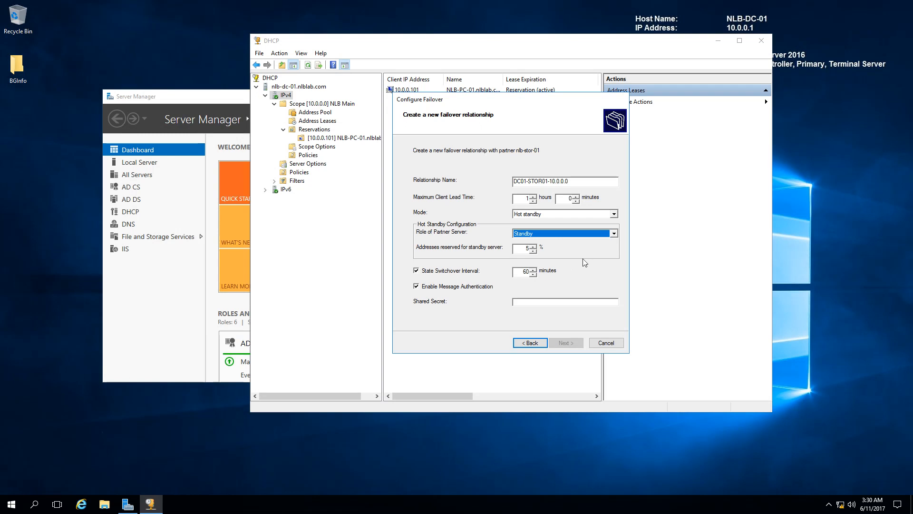
{"action": "left_click_drag", "start_coordinate": [527, 182], "coordinate": [514, 181]}
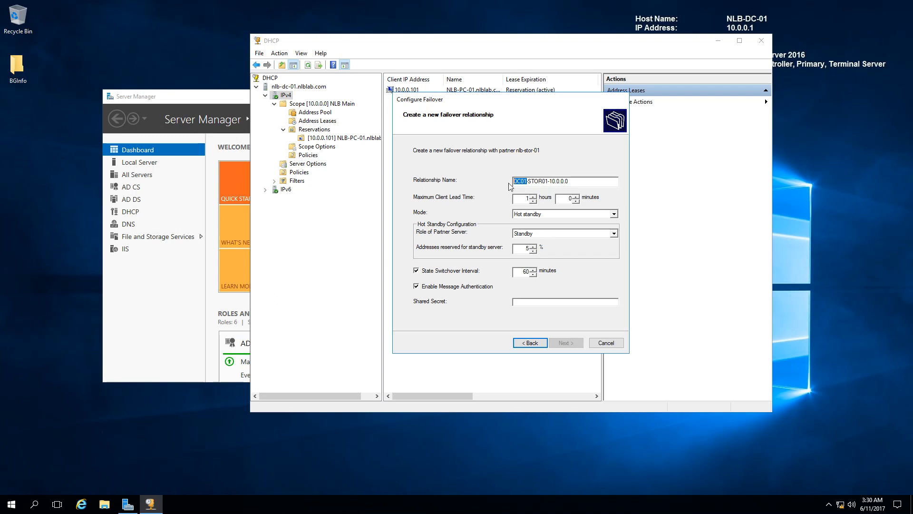
{"action": "left_click_drag", "start_coordinate": [528, 181], "coordinate": [551, 182]}
{"action": "left_click_drag", "start_coordinate": [527, 181], "coordinate": [513, 181]}
Step: Set the maximum client lead time to 0 hours 5 minutes and the state switchover interval to 5 minutes
{"action": "left_click", "coordinate": [525, 199]}
{"action": "left_click", "coordinate": [534, 200]}
{"action": "key", "text": "Tab"}
{"action": "type", "text": "5"}
{"action": "left_click_drag", "start_coordinate": [522, 272], "coordinate": [539, 275]}
{"action": "type", "text": "5"}
Step: Set the partner server's role to Active and enter the shared secret for message authentication
{"action": "left_click", "coordinate": [538, 235]}
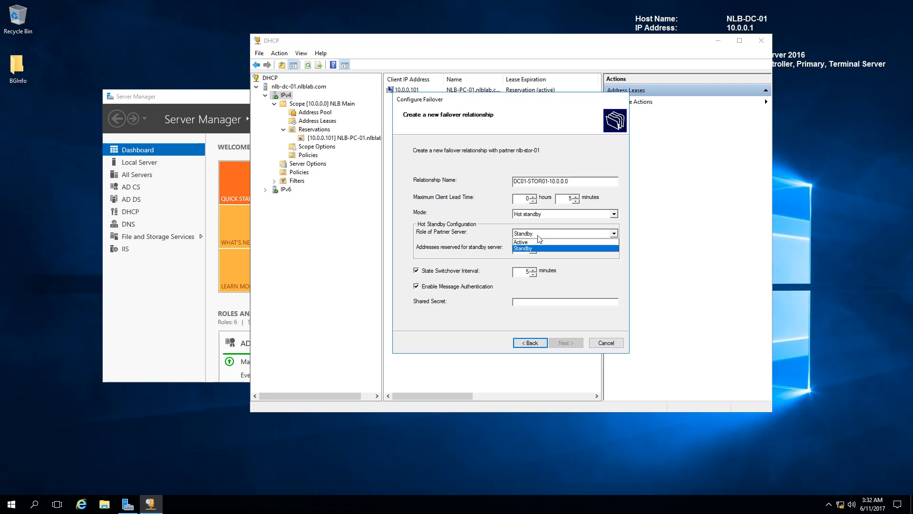
{"action": "left_click", "coordinate": [535, 242]}
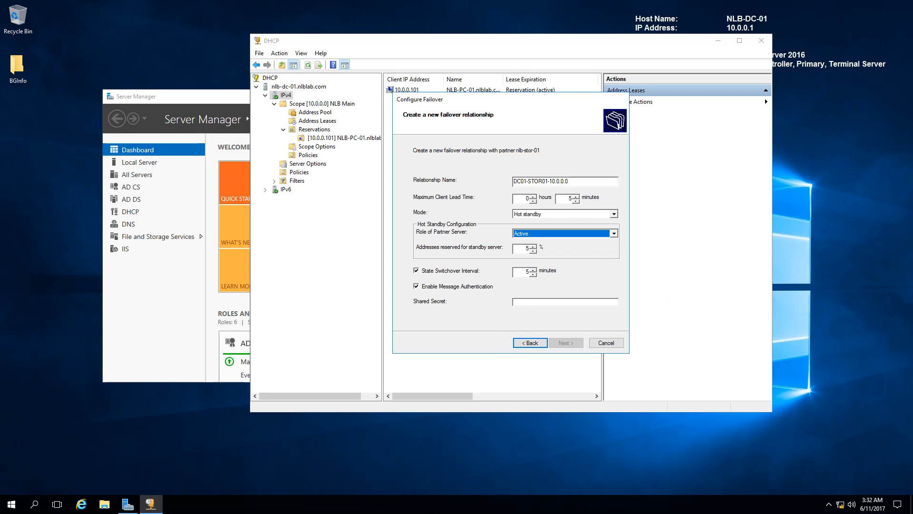
{"action": "left_click", "coordinate": [530, 302]}
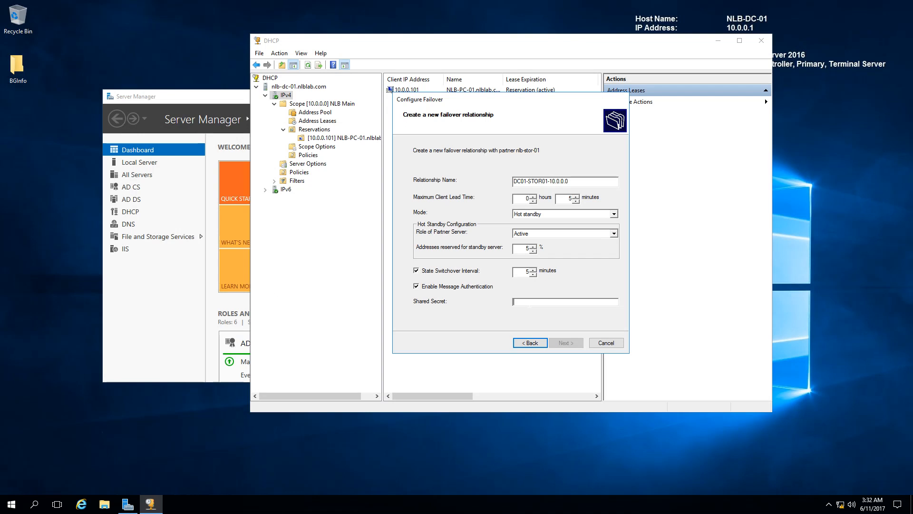
{"action": "type", "text": "P"}
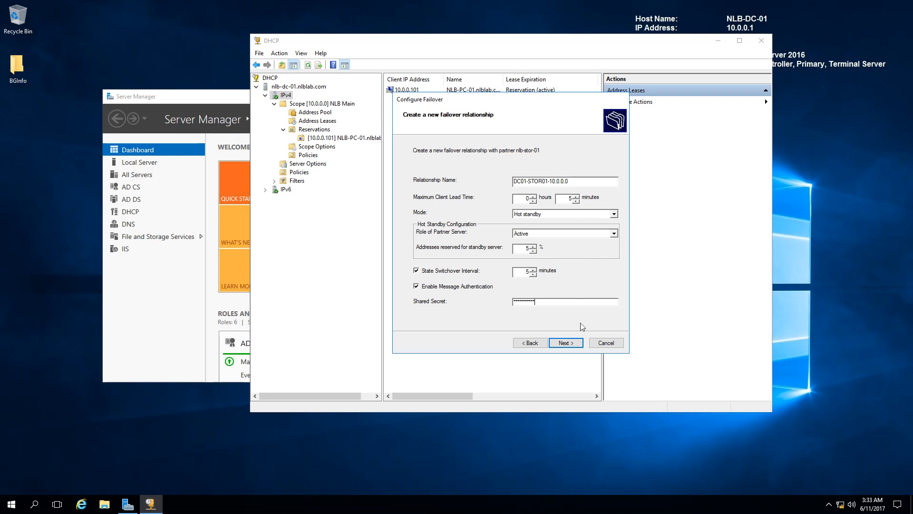
Step: Finish creating the failover relationship, close the progress log and collapse the scope's reservations
{"action": "left_click", "coordinate": [570, 347]}
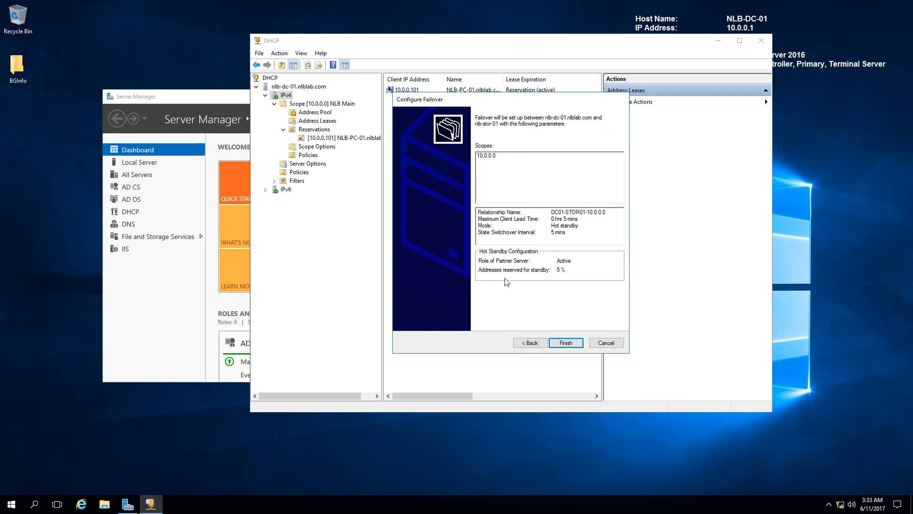
{"action": "left_click", "coordinate": [562, 345]}
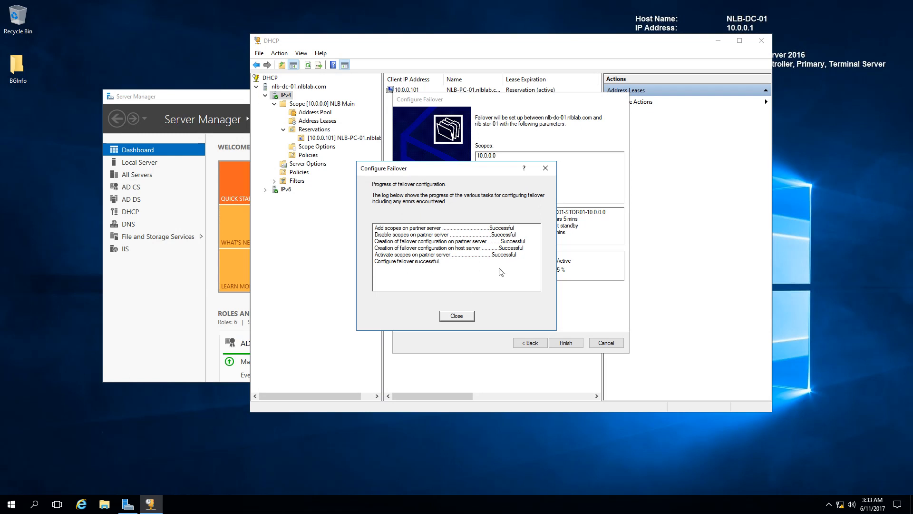
{"action": "left_click", "coordinate": [456, 316]}
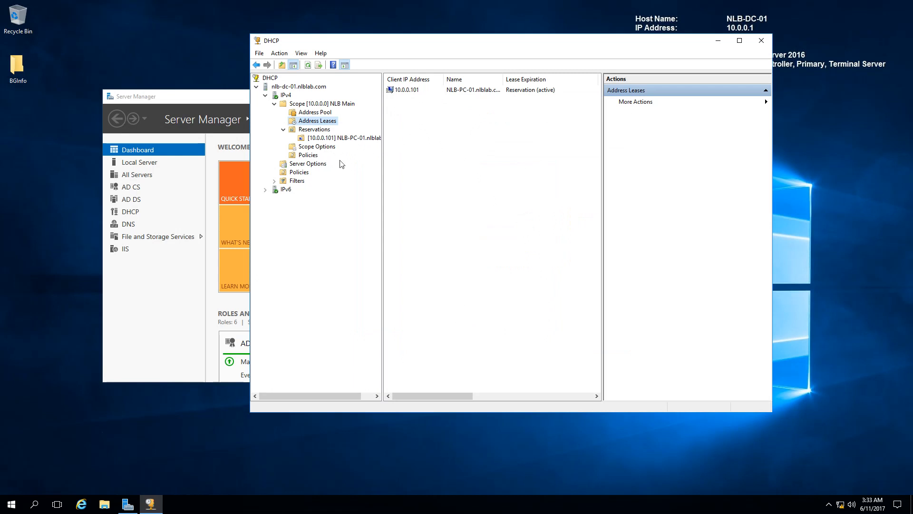
{"action": "left_click", "coordinate": [283, 130]}
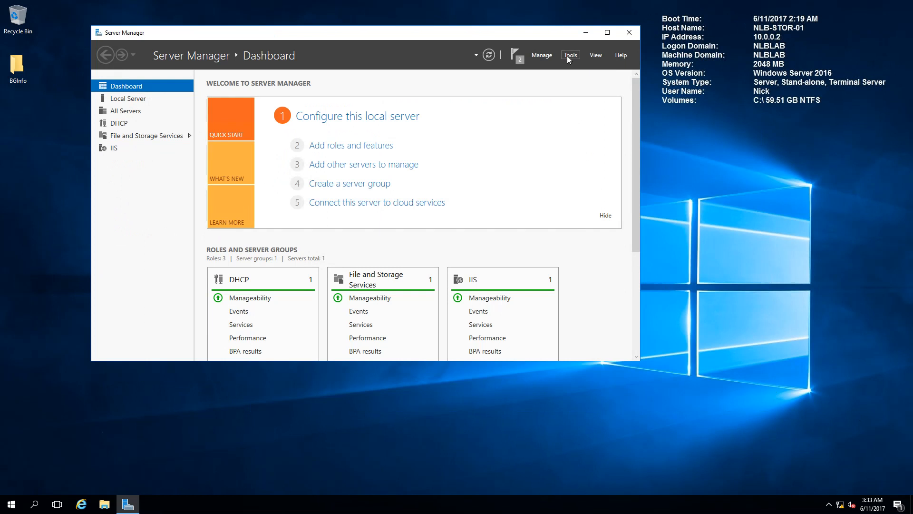
Step: On NLB-STOR-01, open the DHCP console, enlarge it with a wider tree, and expand the server's IPv4 node
{"action": "left_click", "coordinate": [569, 55]}
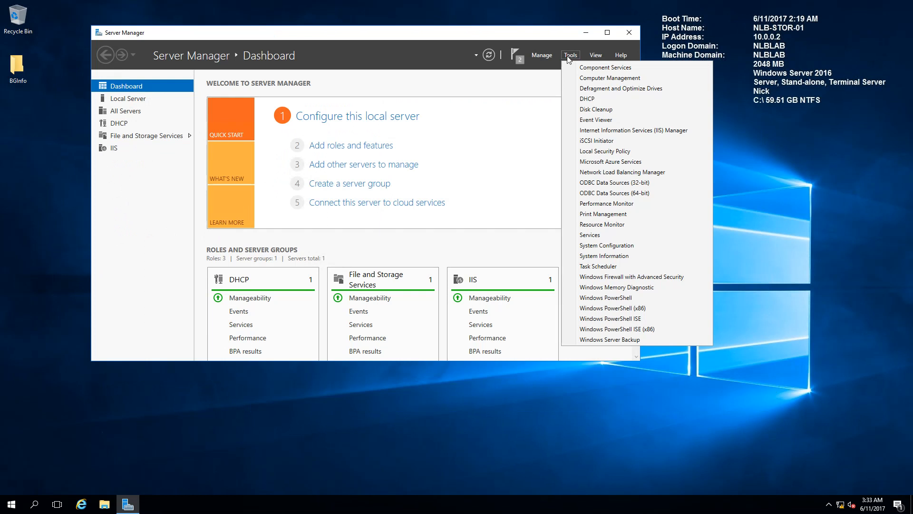
{"action": "left_click", "coordinate": [618, 89]}
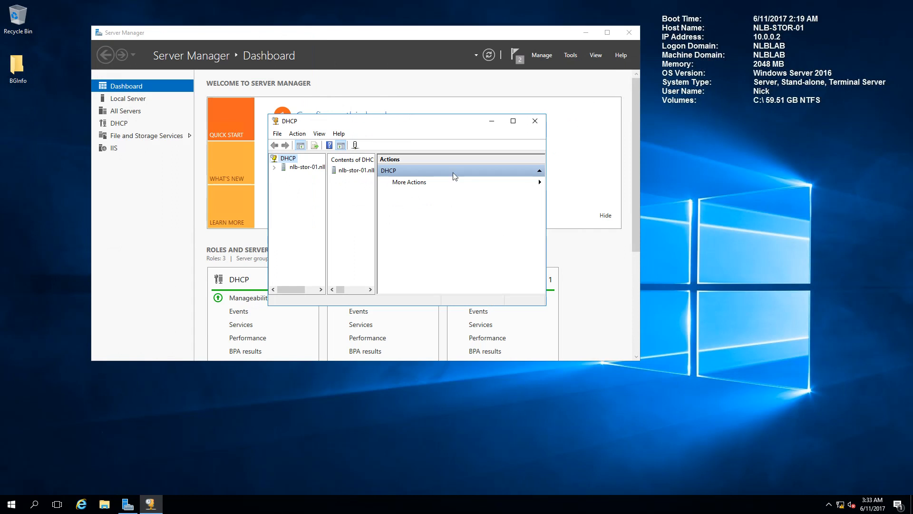
{"action": "left_click_drag", "start_coordinate": [546, 307], "coordinate": [794, 456]}
{"action": "left_click_drag", "start_coordinate": [327, 200], "coordinate": [393, 197]}
{"action": "left_click", "coordinate": [274, 167]}
{"action": "left_click", "coordinate": [283, 176]}
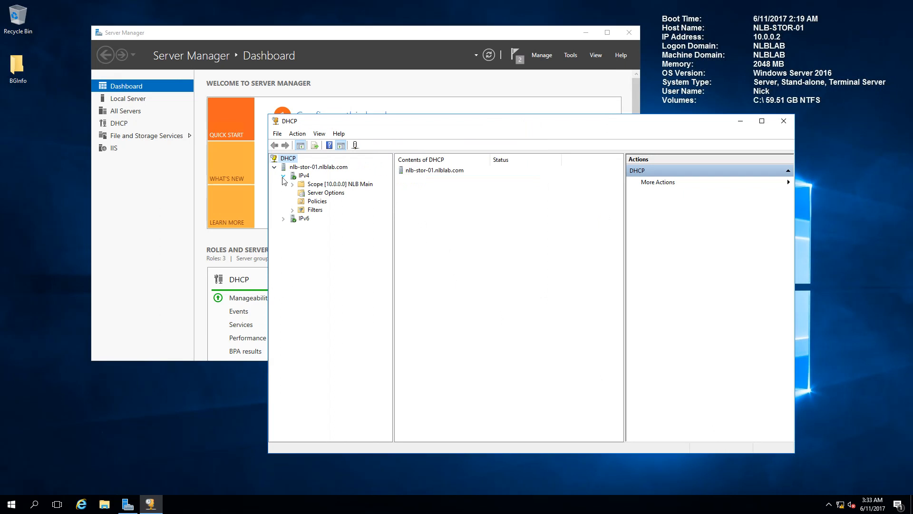
Step: Examine the address leases, reservations and address pool replicated to the 10.0.0.0 NLB Main scope
{"action": "double_click", "coordinate": [335, 184]}
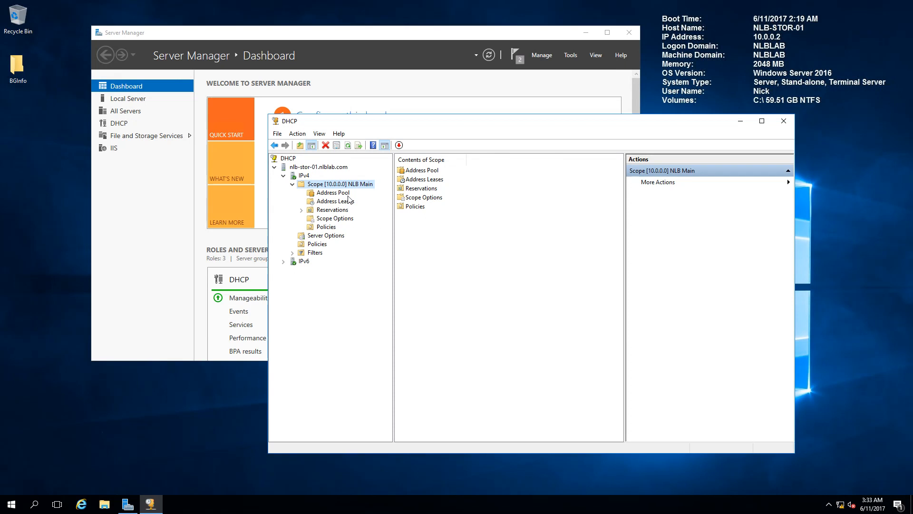
{"action": "left_click", "coordinate": [334, 204]}
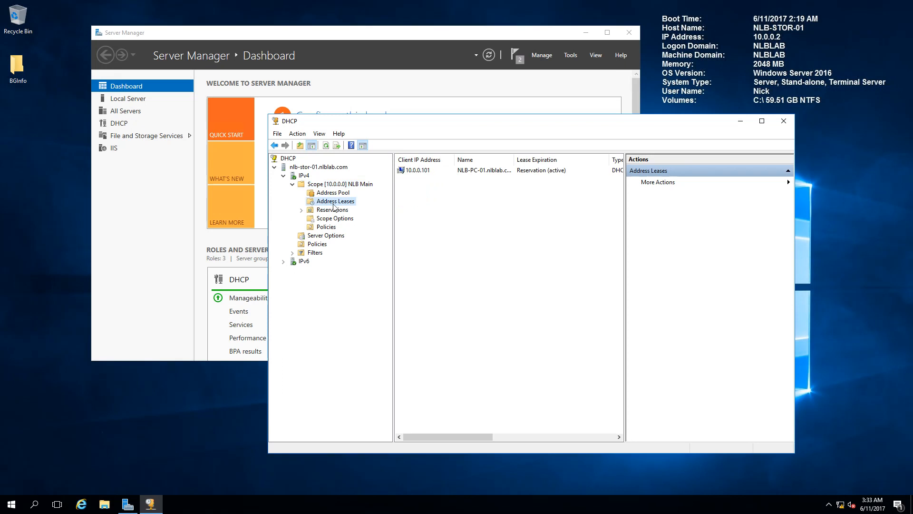
{"action": "double_click", "coordinate": [335, 211]}
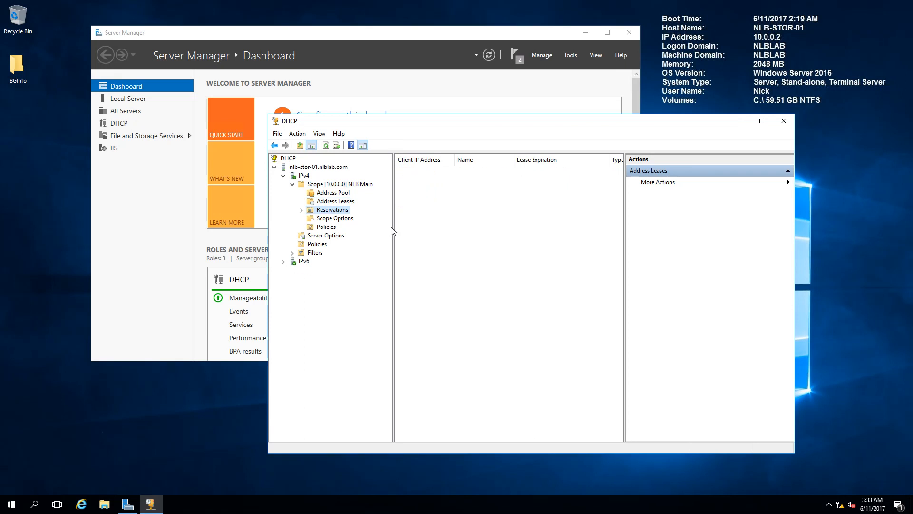
{"action": "left_click", "coordinate": [336, 194]}
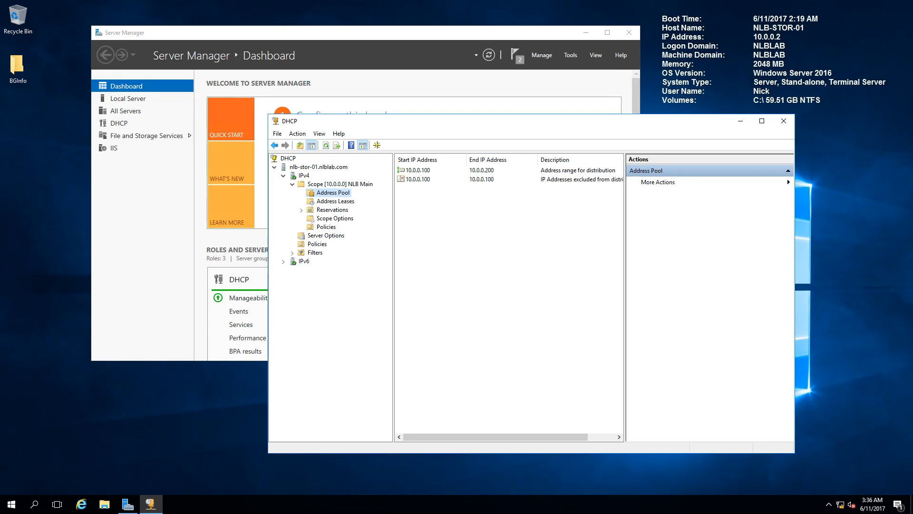
Step: Review the failover details in the NLB Main scope's properties, including both servers' states, and close them without changes
{"action": "right_click", "coordinate": [330, 184]}
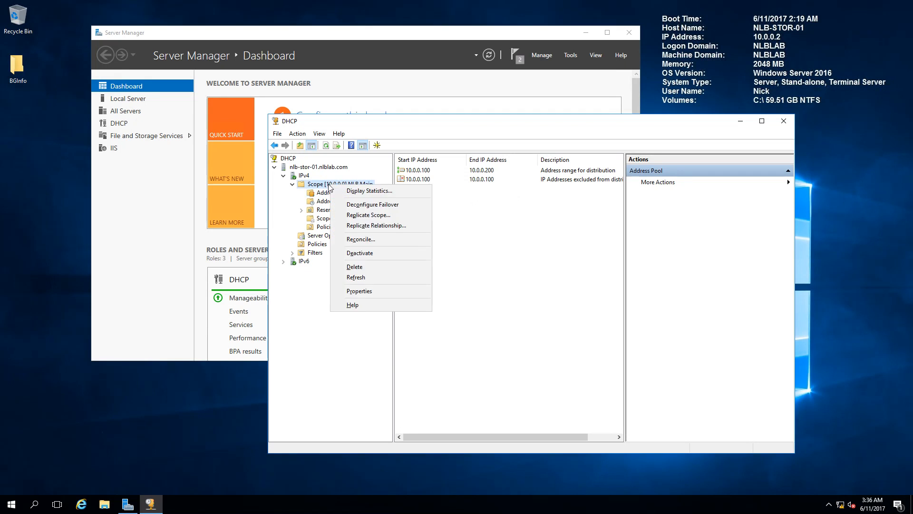
{"action": "left_click", "coordinate": [370, 292]}
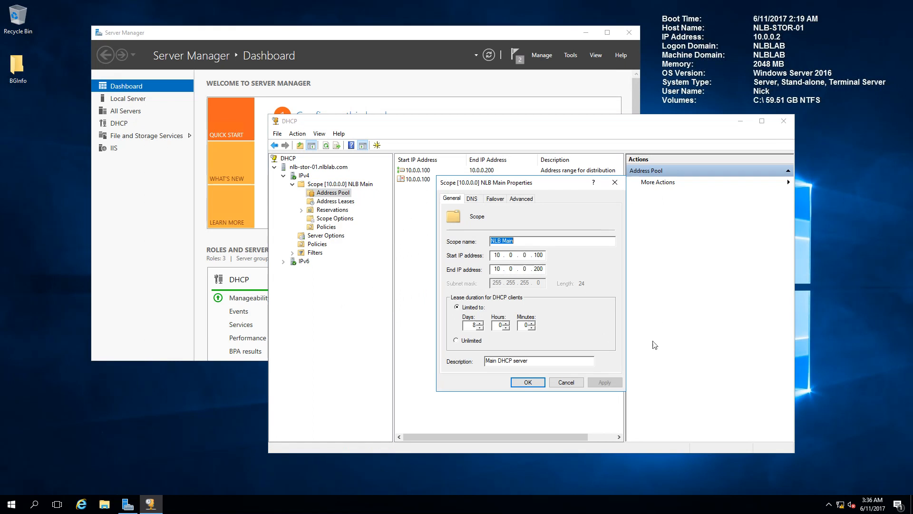
{"action": "left_click", "coordinate": [494, 200]}
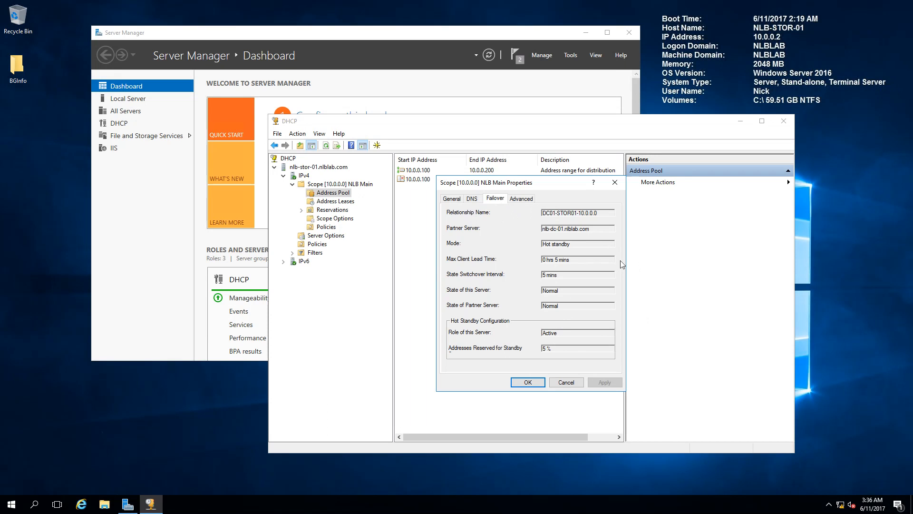
{"action": "double_click", "coordinate": [560, 293]}
{"action": "key", "text": "Tab"}
{"action": "left_click", "coordinate": [566, 383]}
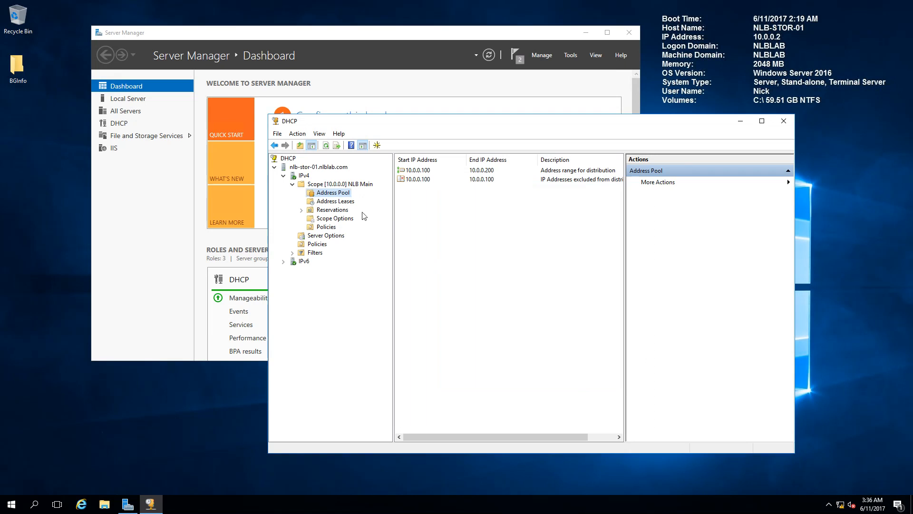
Step: Review the editable settings of the DC01-STOR01-10.0.0.0 relationship in the IPv4 properties and leave without changes
{"action": "right_click", "coordinate": [307, 177]}
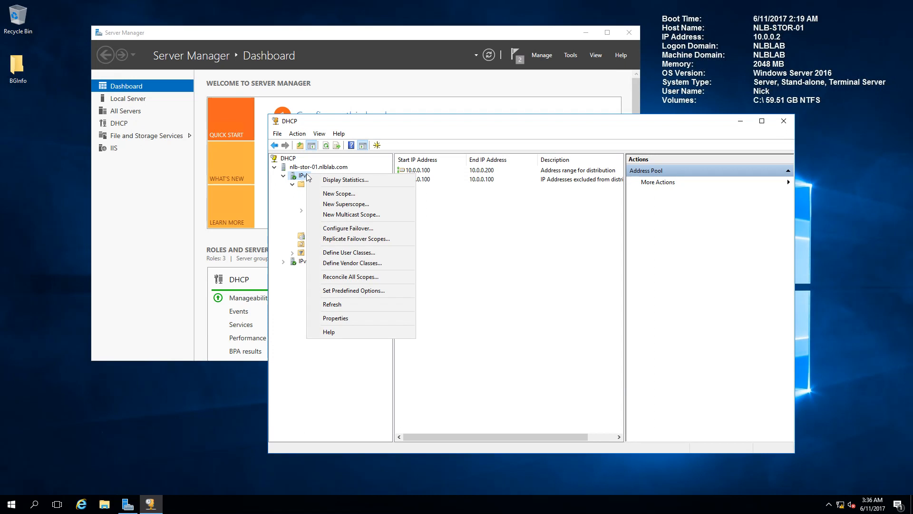
{"action": "left_click", "coordinate": [343, 318]}
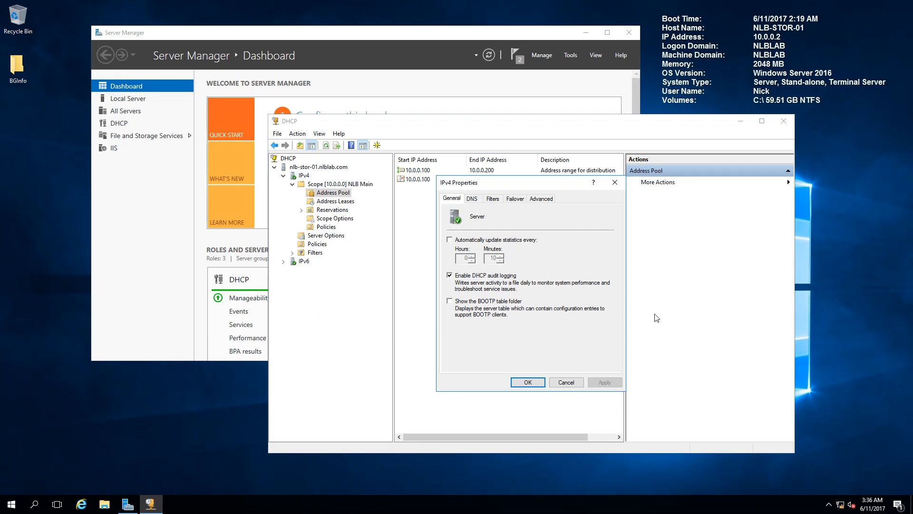
{"action": "left_click", "coordinate": [515, 198]}
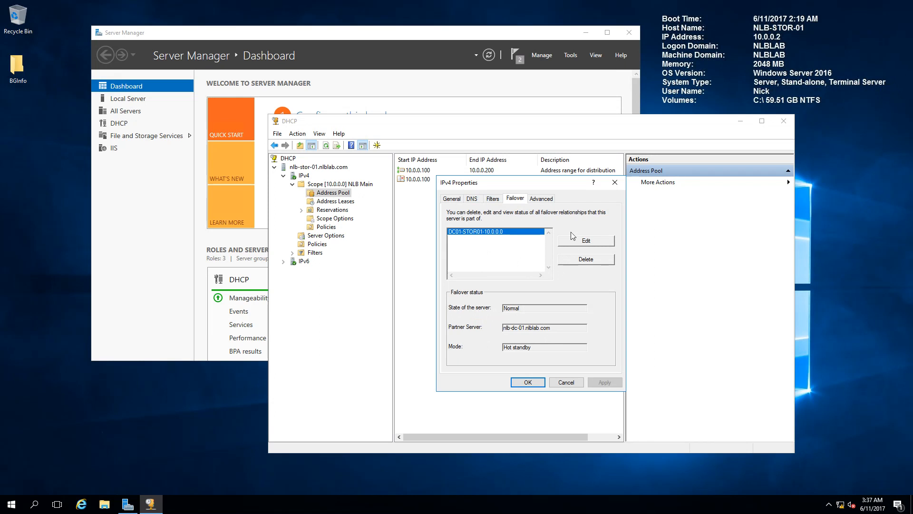
{"action": "left_click", "coordinate": [586, 242]}
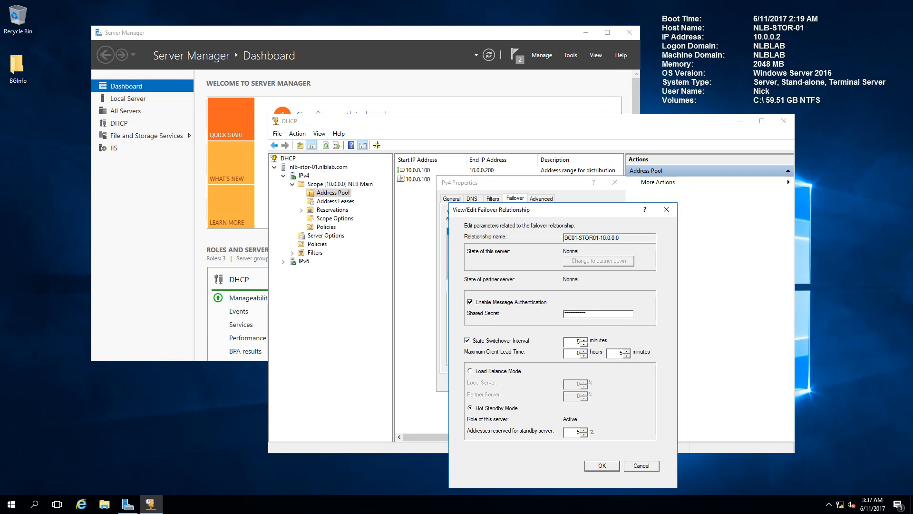
{"action": "left_click", "coordinate": [642, 465]}
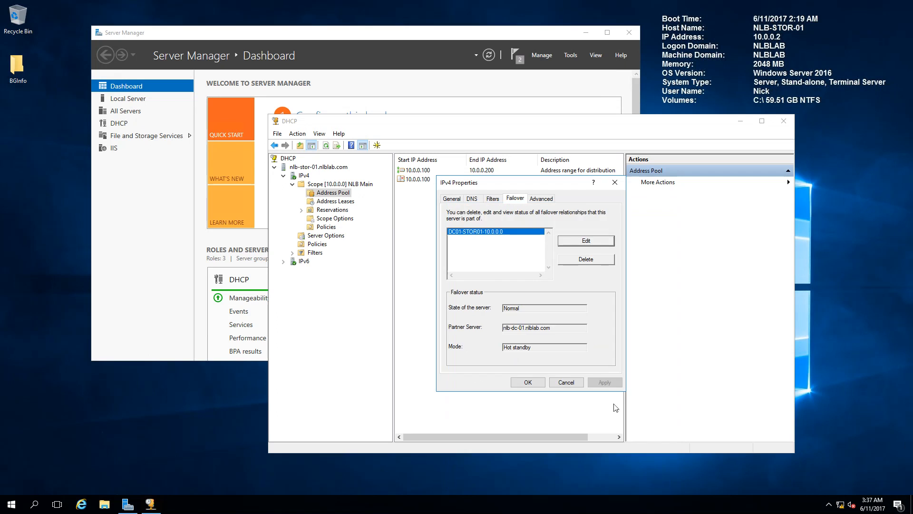
{"action": "left_click", "coordinate": [568, 382]}
Step: Delete the 10.0.0.101 reservation for NLB-PC-01 and show the scope's address leases
{"action": "left_click", "coordinate": [332, 210]}
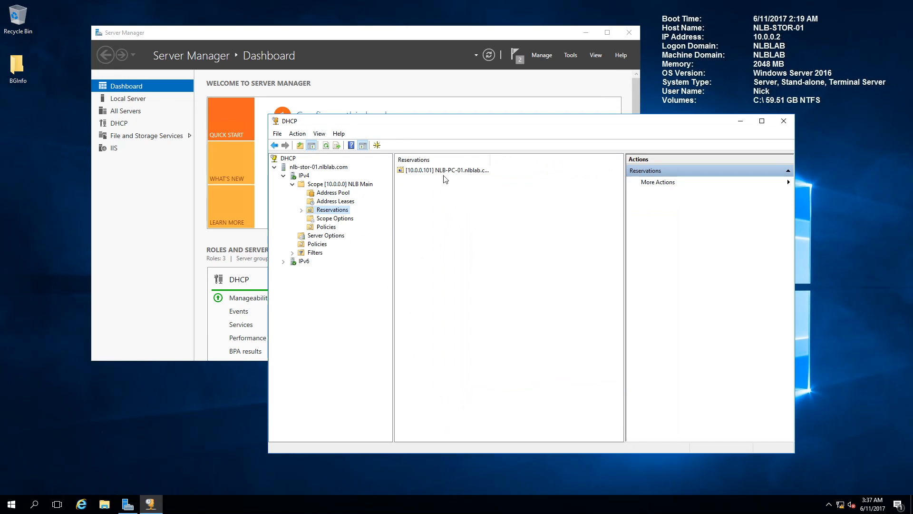
{"action": "right_click", "coordinate": [434, 171]}
{"action": "left_click", "coordinate": [457, 188]}
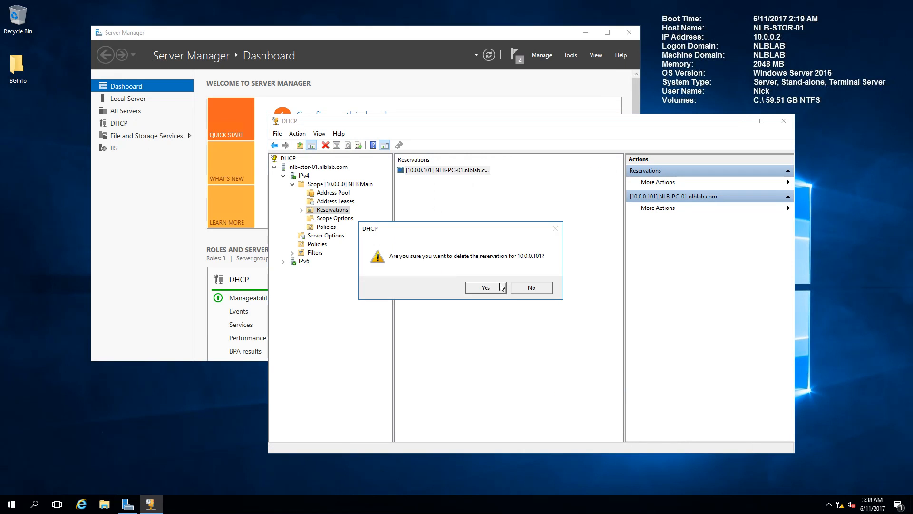
{"action": "left_click", "coordinate": [491, 288]}
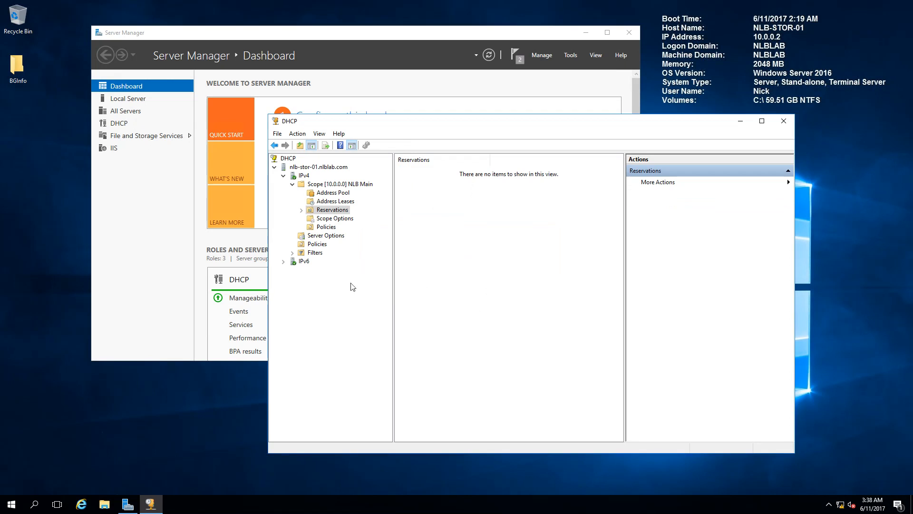
{"action": "left_click", "coordinate": [335, 201]}
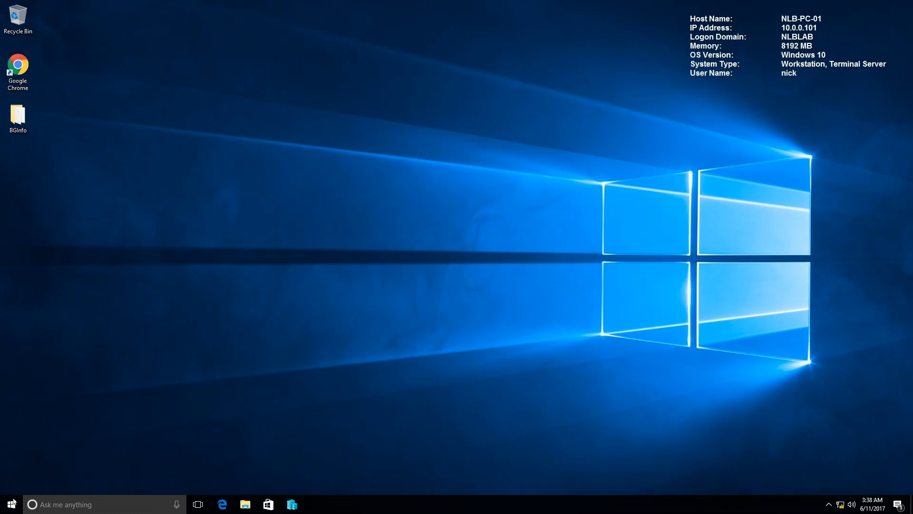
Step: Open a command prompt on NLB-PC-01, renew its DHCP lease with ipconfig /renew, and reposition the window
{"action": "right_click", "coordinate": [14, 501]}
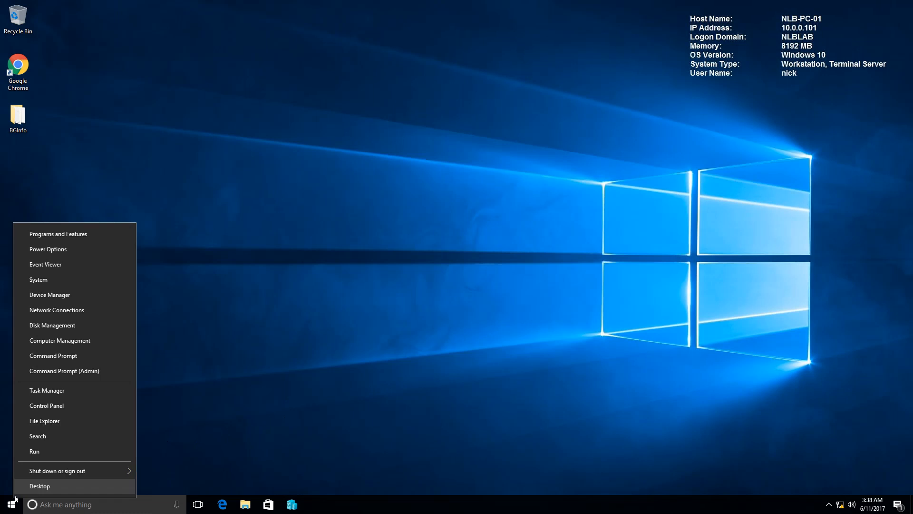
{"action": "left_click", "coordinate": [54, 452]}
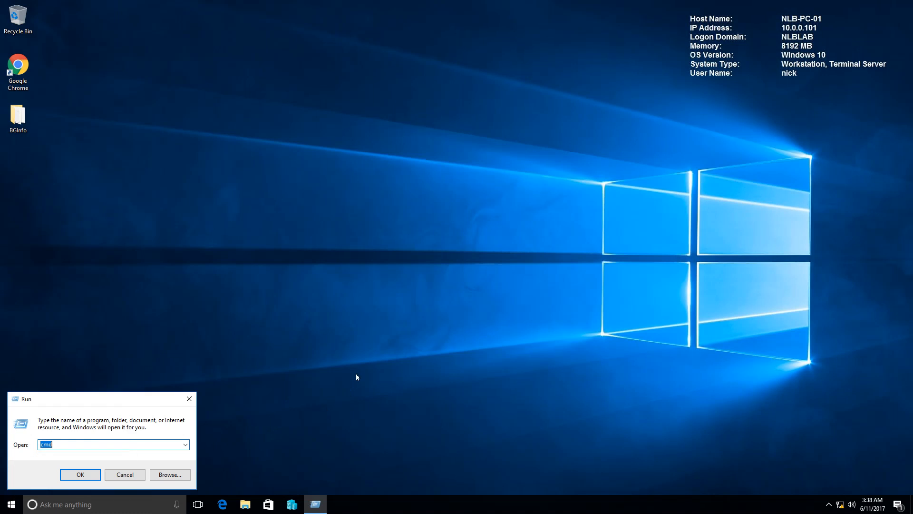
{"action": "key", "text": "Return"}
{"action": "type", "text": "ipconfig /"}
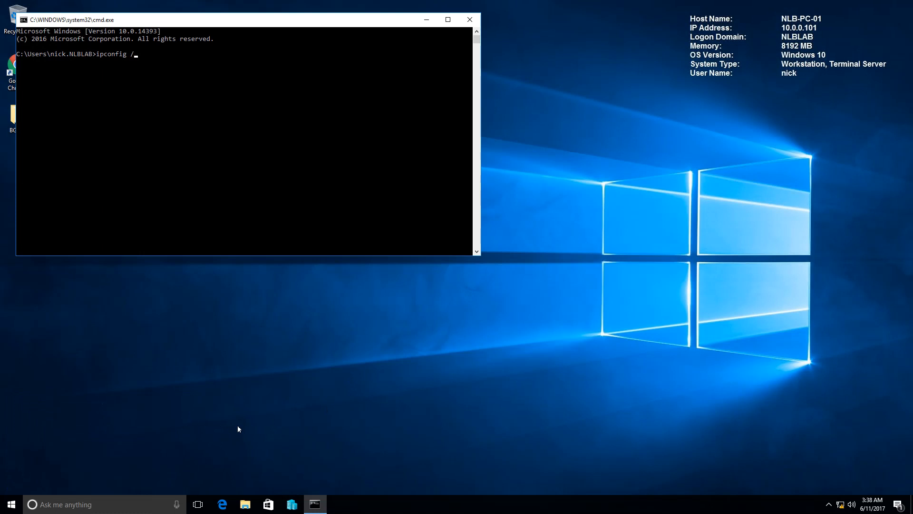
{"action": "type", "text": "renew"}
{"action": "key", "text": "Return"}
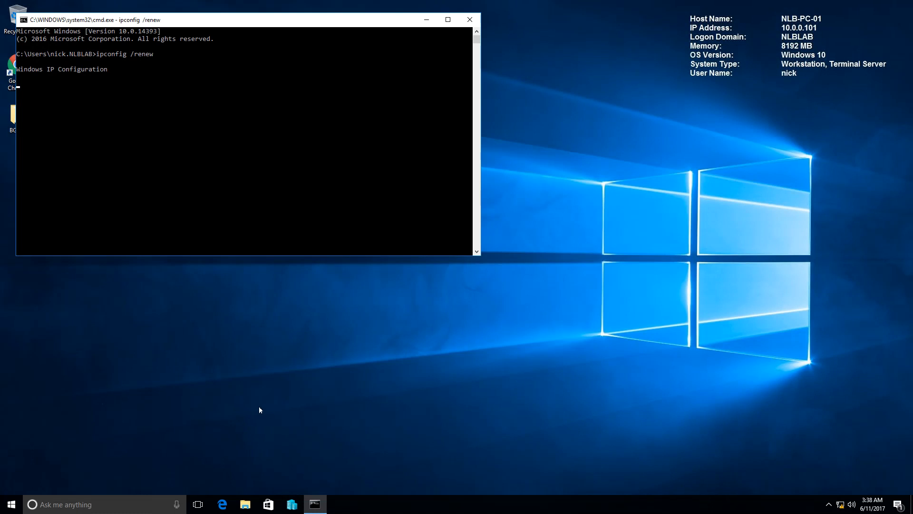
{"action": "left_click_drag", "start_coordinate": [269, 23], "coordinate": [486, 100]}
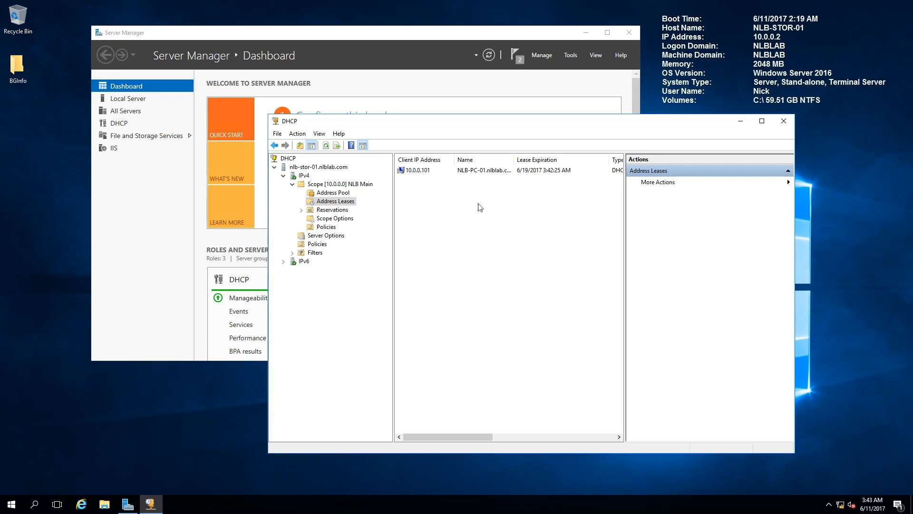
Step: Refresh the NLB Main scope's address leases on NLB-STOR-01 and select NLB-PC-01's lease
{"action": "right_click", "coordinate": [479, 204]}
{"action": "left_click", "coordinate": [490, 210]}
{"action": "left_click", "coordinate": [543, 171]}
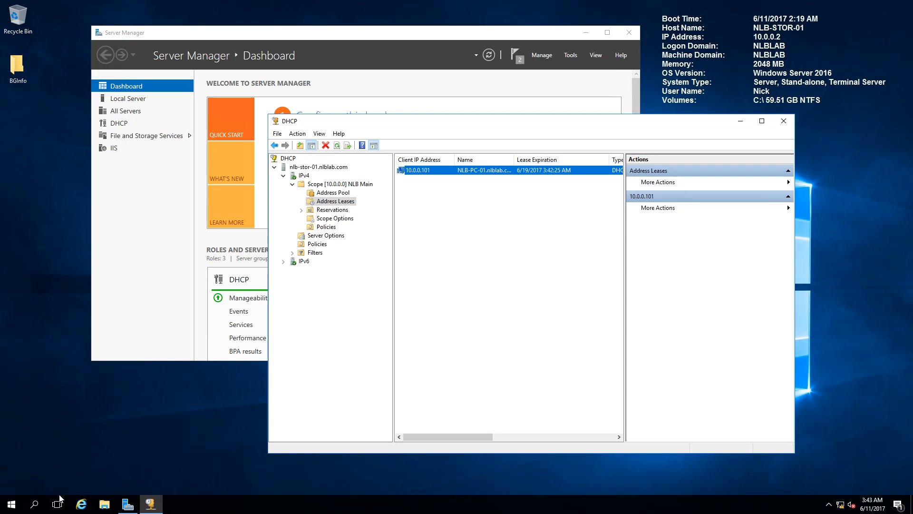
Step: Open an elevated command prompt on NLB-STOR-01 and shut the server down immediately with shutdown -s -t 0
{"action": "left_click", "coordinate": [8, 506]}
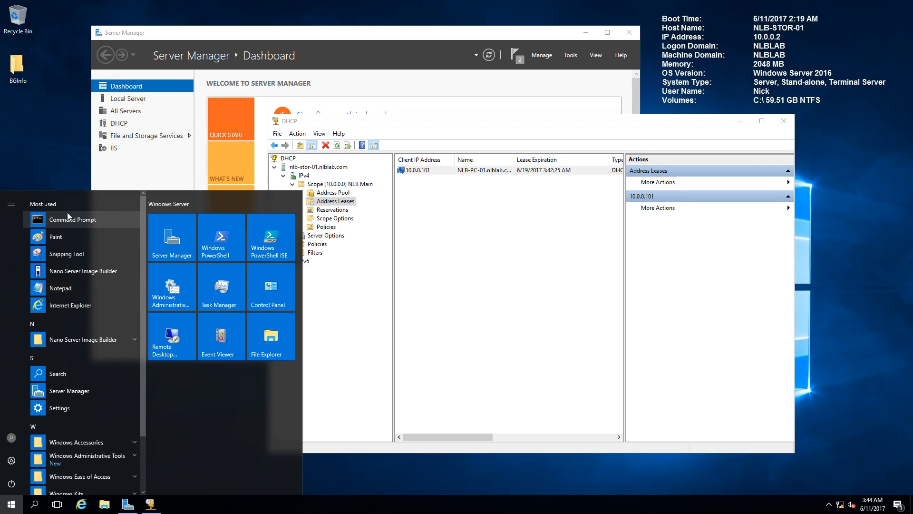
{"action": "right_click", "coordinate": [67, 212]}
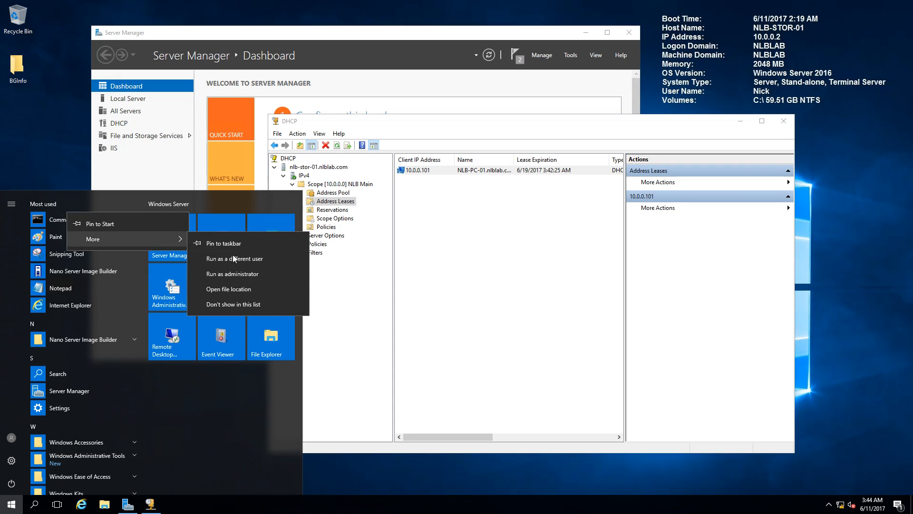
{"action": "left_click", "coordinate": [232, 273]}
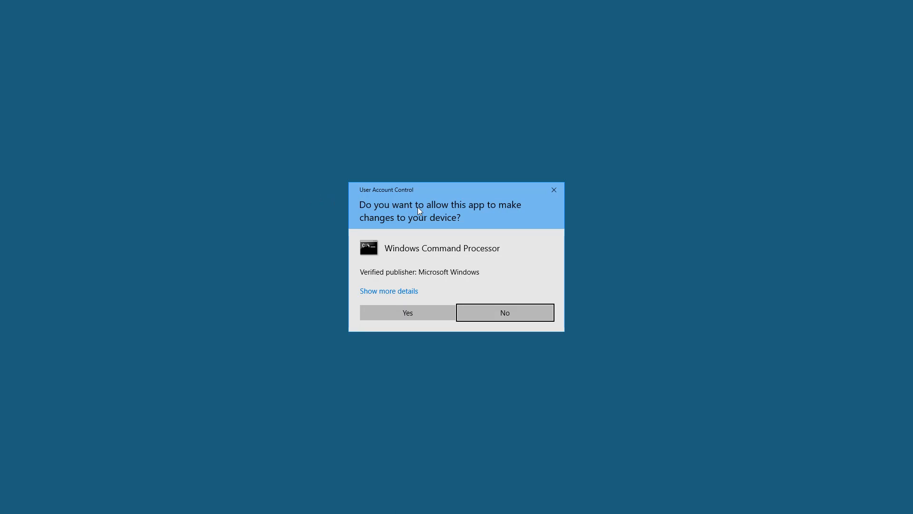
{"action": "left_click", "coordinate": [405, 313]}
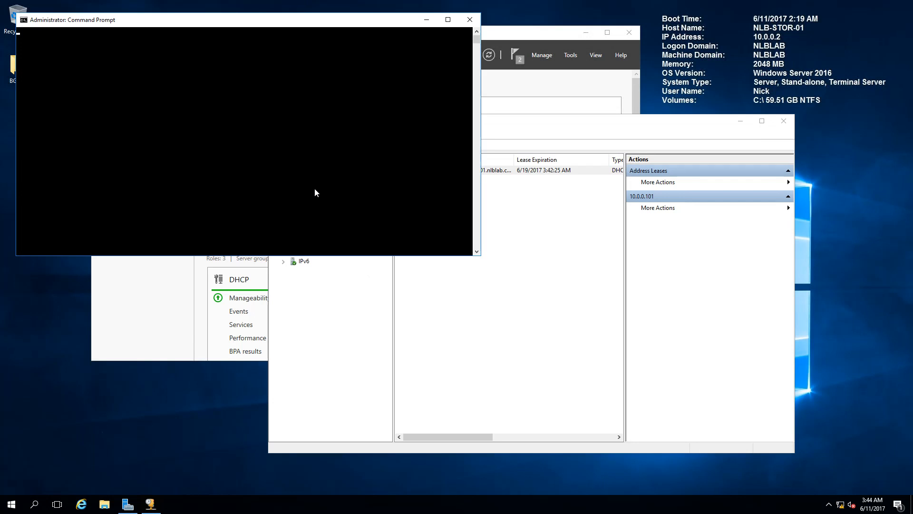
{"action": "left_click", "coordinate": [259, 144]}
{"action": "type", "text": "shutdown"}
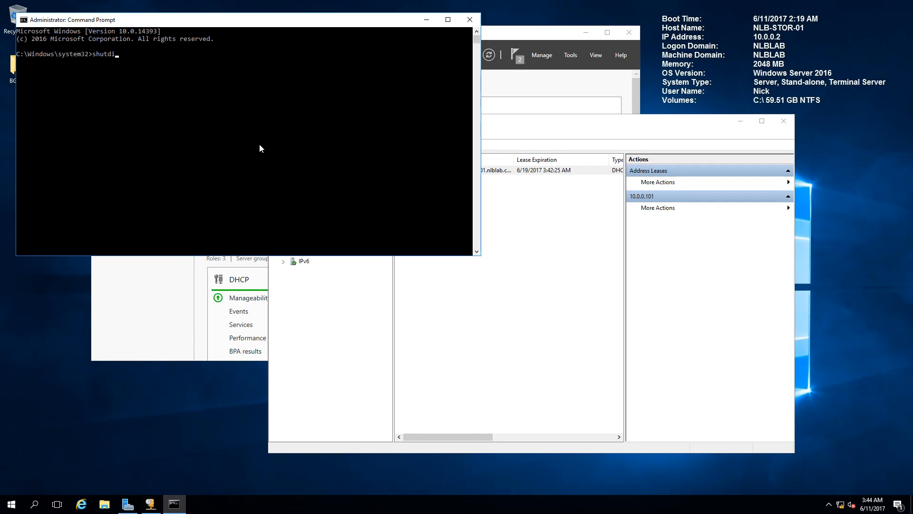
{"action": "type", "text": " -s -t 0"}
{"action": "key", "text": "Return"}
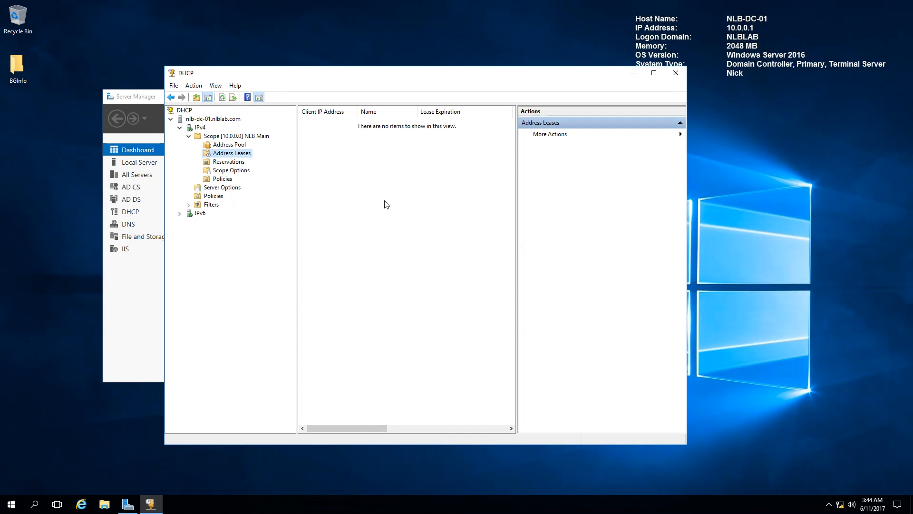
Step: On NLB-DC-01, review the failover details and partner server state in the NLB Main scope's properties
{"action": "right_click", "coordinate": [228, 138]}
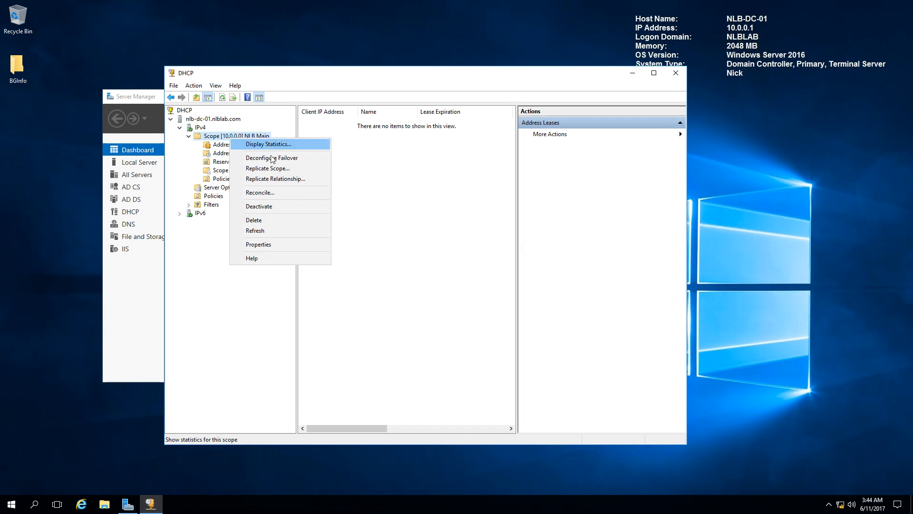
{"action": "left_click", "coordinate": [260, 246]}
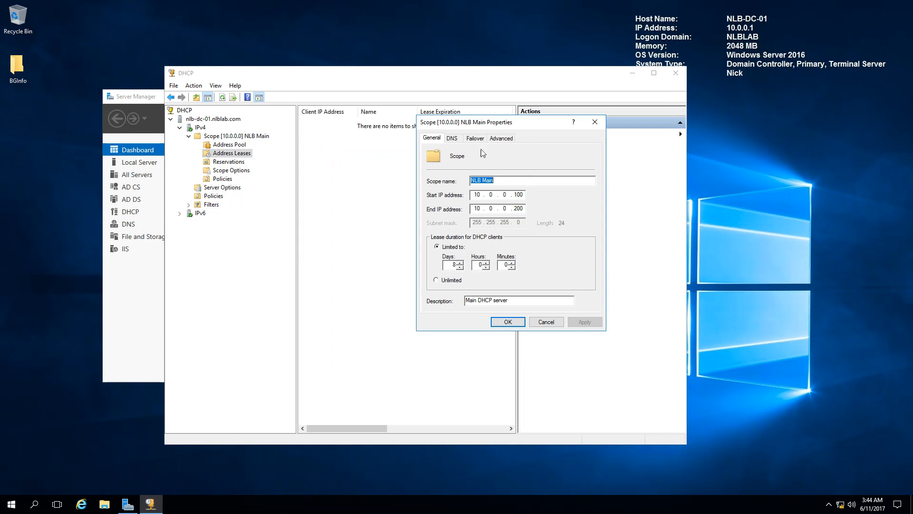
{"action": "left_click", "coordinate": [475, 138]}
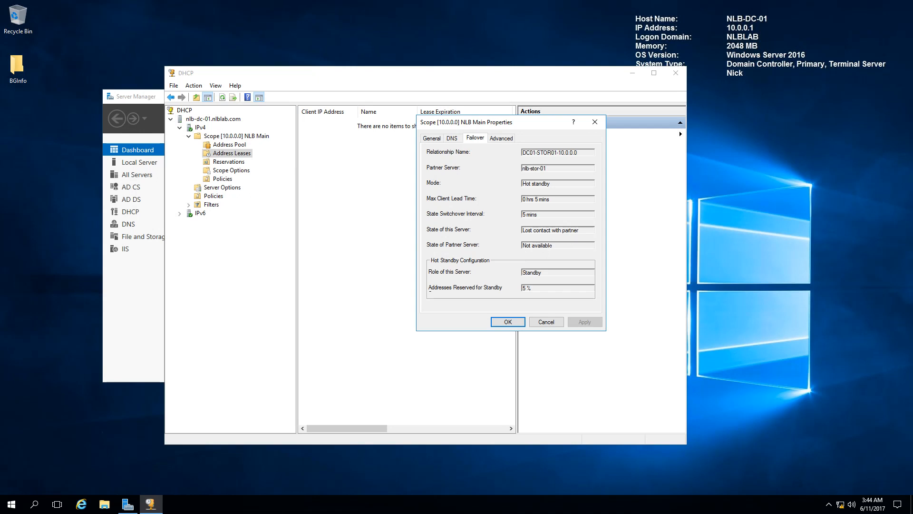
{"action": "left_click_drag", "start_coordinate": [551, 245], "coordinate": [523, 246]}
{"action": "key", "text": "Tab"}
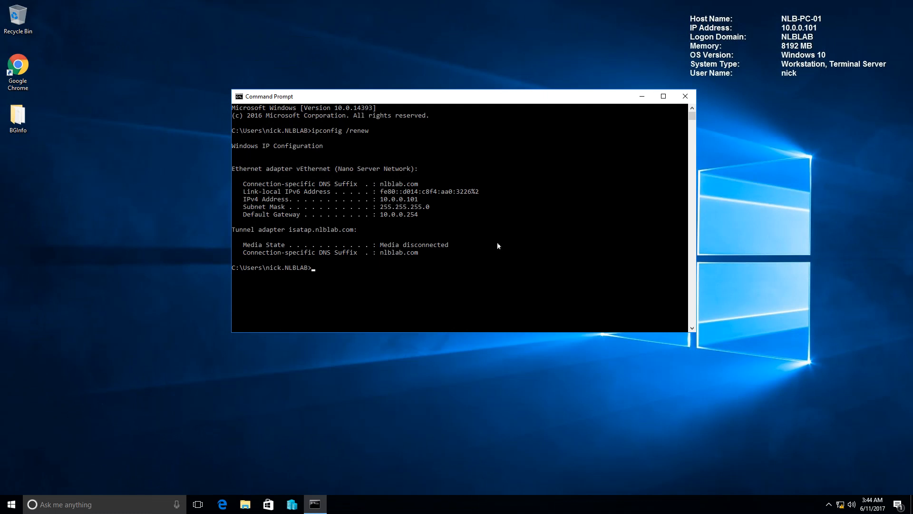
Step: Switch to NLB-PC-01 and rerun ipconfig /renew in the open command prompt while NLB-STOR-01 is shut down
{"action": "left_click", "coordinate": [440, 240]}
{"action": "key", "text": "Up"}
{"action": "key", "text": "Return"}
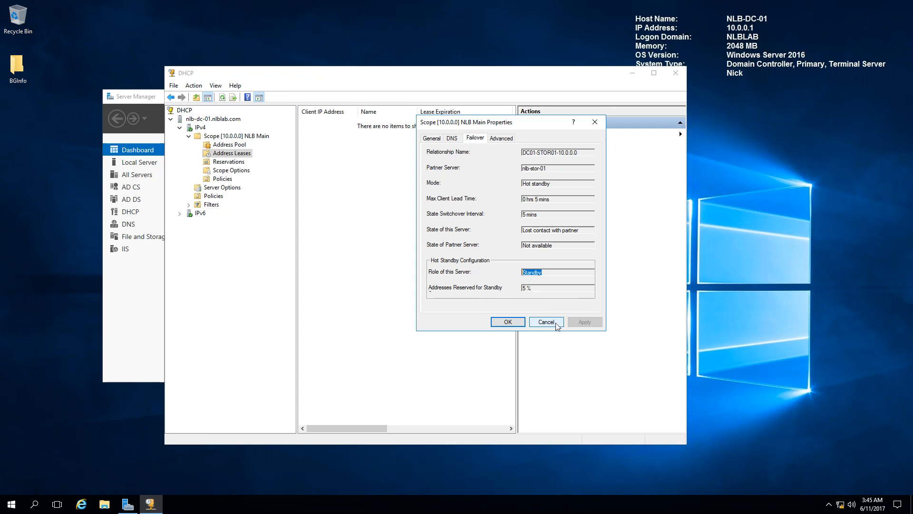
Step: Close and reopen the NLB Main scope's properties on NLB-DC-01, and recheck the partner server's failover state
{"action": "left_click", "coordinate": [547, 319]}
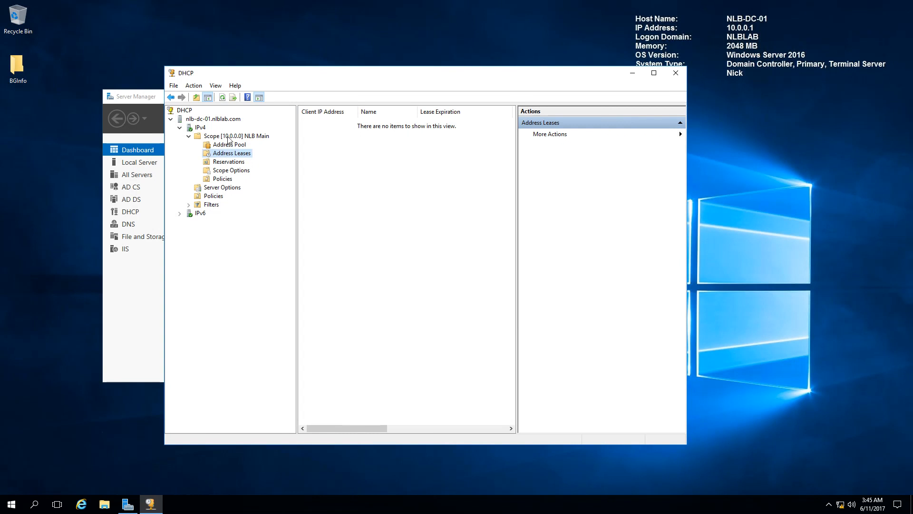
{"action": "right_click", "coordinate": [228, 139]}
{"action": "left_click", "coordinate": [267, 244]}
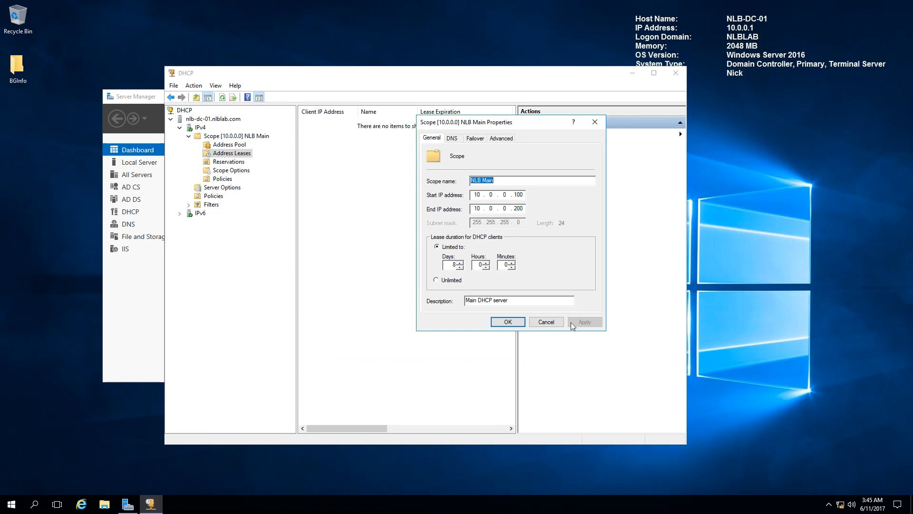
{"action": "left_click", "coordinate": [476, 140]}
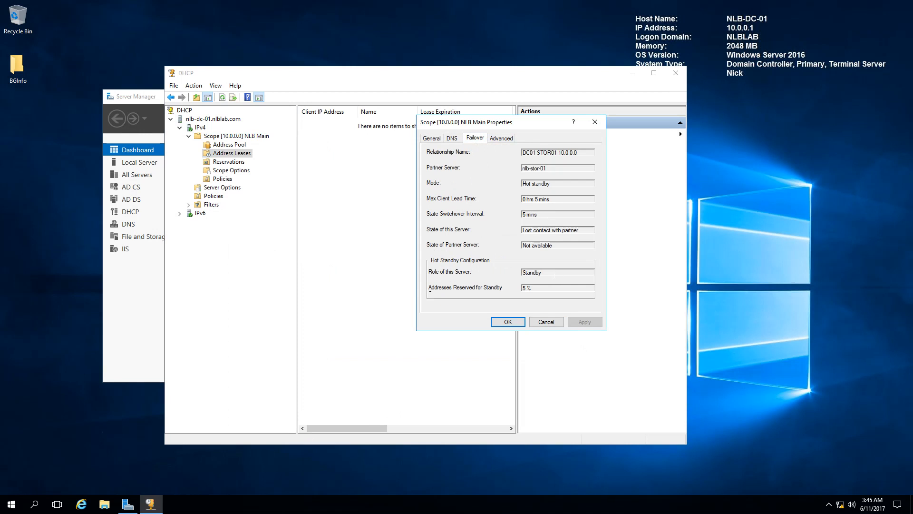
{"action": "left_click_drag", "start_coordinate": [554, 245], "coordinate": [522, 245]}
{"action": "left_click_drag", "start_coordinate": [560, 246], "coordinate": [480, 245]}
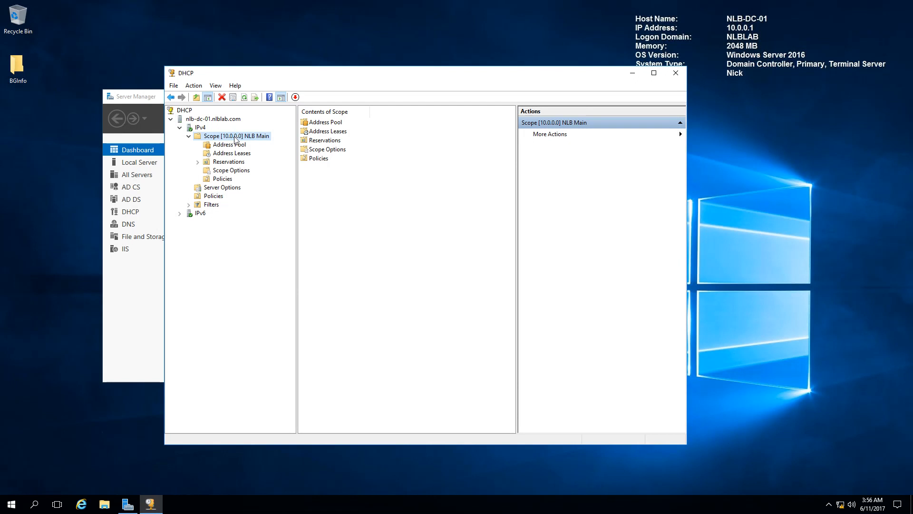
Step: Check this server's failover state, hot standby role and maximum client lead time in the NLB Main scope's properties
{"action": "right_click", "coordinate": [236, 137]}
{"action": "left_click", "coordinate": [264, 267]}
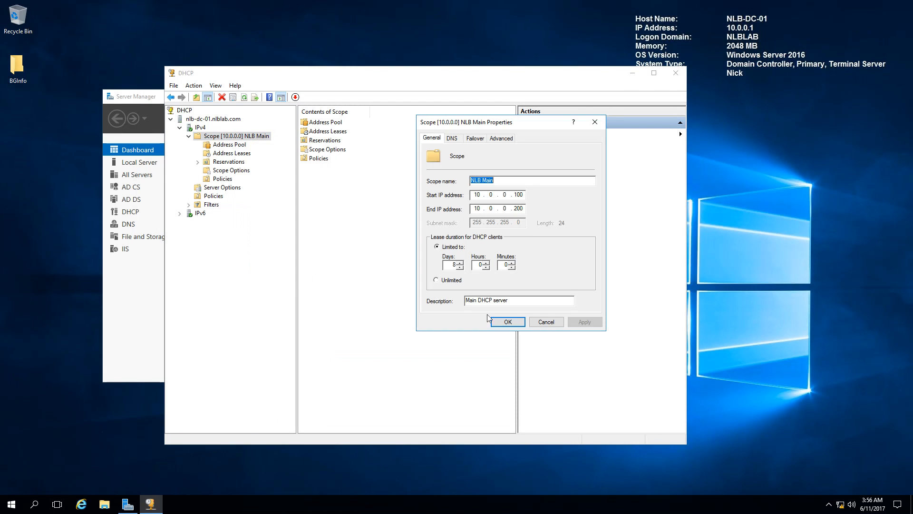
{"action": "left_click", "coordinate": [471, 139]}
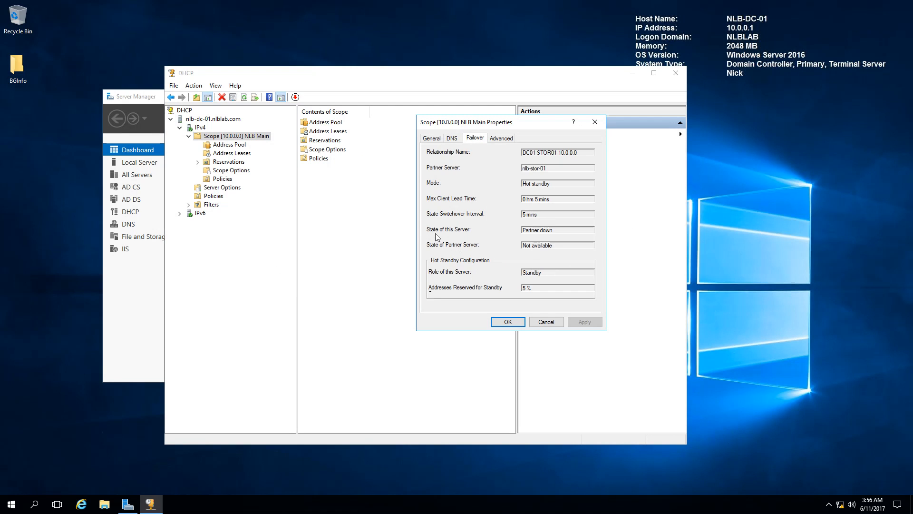
{"action": "left_click_drag", "start_coordinate": [553, 230], "coordinate": [522, 230]}
{"action": "left_click_drag", "start_coordinate": [545, 273], "coordinate": [523, 274]}
{"action": "left_click_drag", "start_coordinate": [551, 199], "coordinate": [499, 208]}
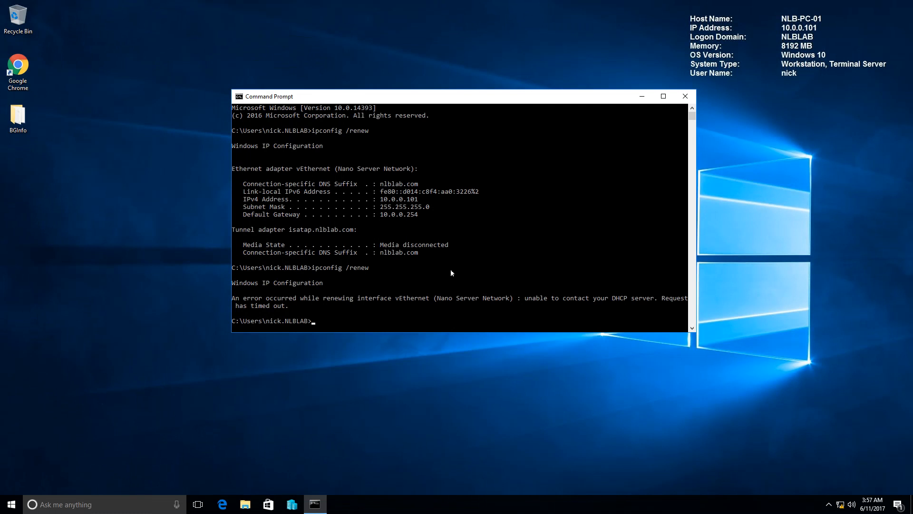
Step: Return to NLB-PC-01's command prompt and repeat the DHCP lease renewal with ipconfig /renew
{"action": "left_click", "coordinate": [451, 269]}
{"action": "key", "text": "Up"}
{"action": "key", "text": "Return"}
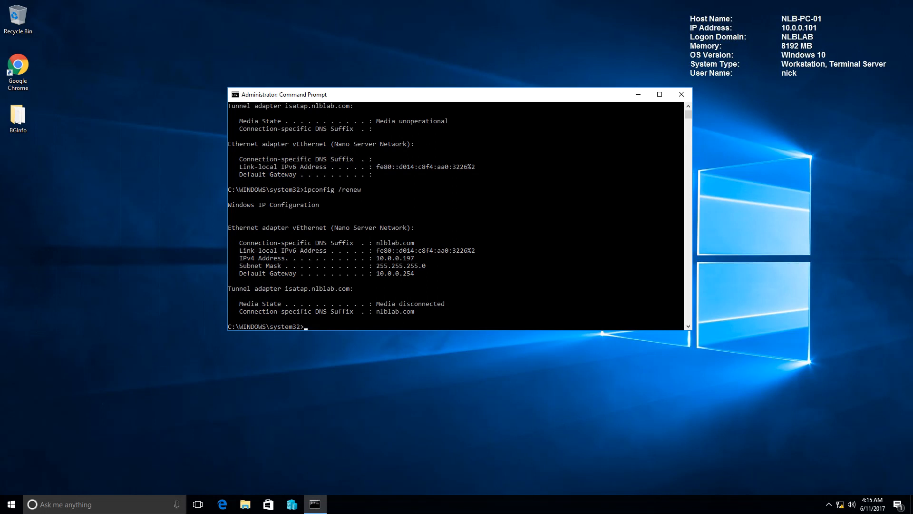
Step: Examine the ipconfig /release and /renew output on NLB-PC-01 and highlight the assigned IPv4 address
{"action": "left_click", "coordinate": [548, 171]}
{"action": "scroll", "coordinate": [548, 171], "scroll_direction": "up", "scroll_amount": 3}
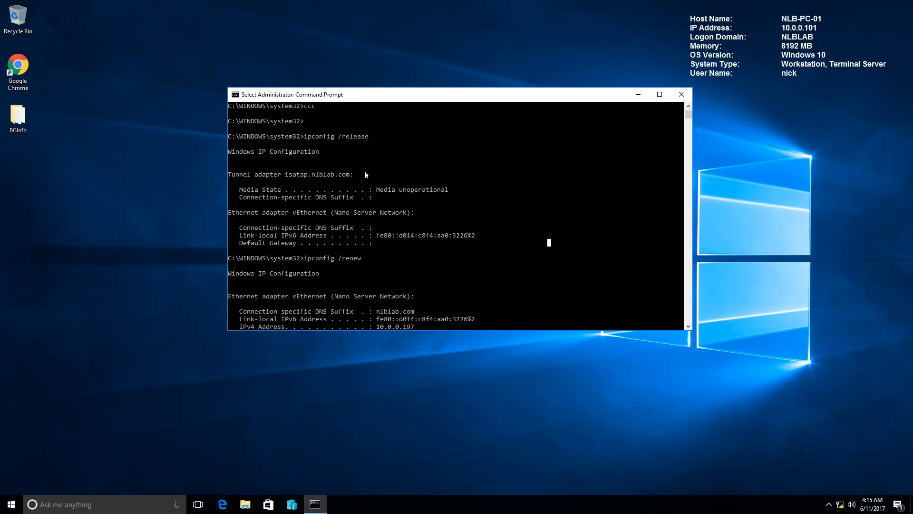
{"action": "scroll", "coordinate": [486, 192], "scroll_direction": "down", "scroll_amount": 3}
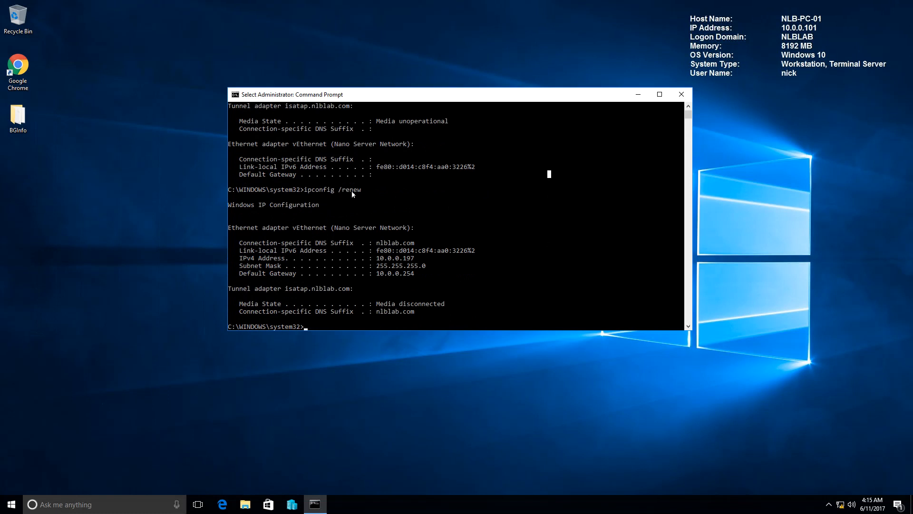
{"action": "scroll", "coordinate": [433, 224], "scroll_direction": "down", "scroll_amount": 1}
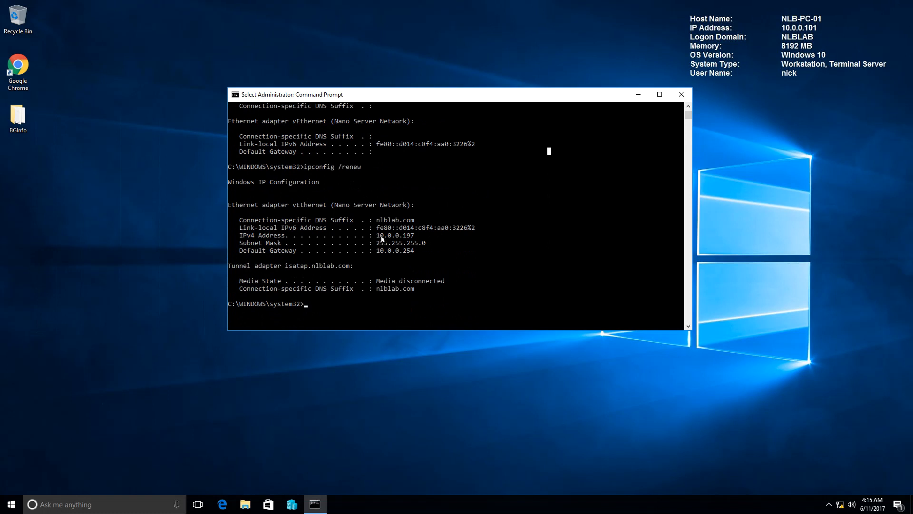
{"action": "left_click_drag", "start_coordinate": [376, 235], "coordinate": [415, 236]}
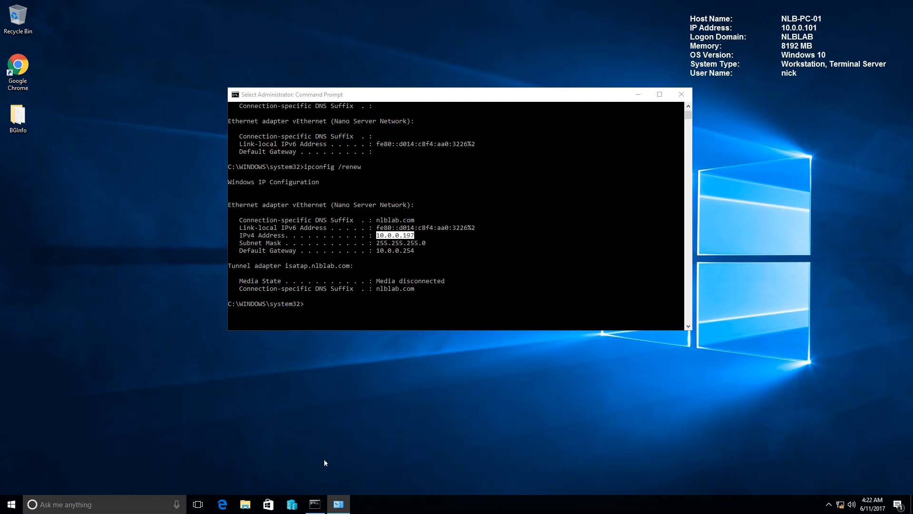
{"action": "left_click", "coordinate": [338, 504]}
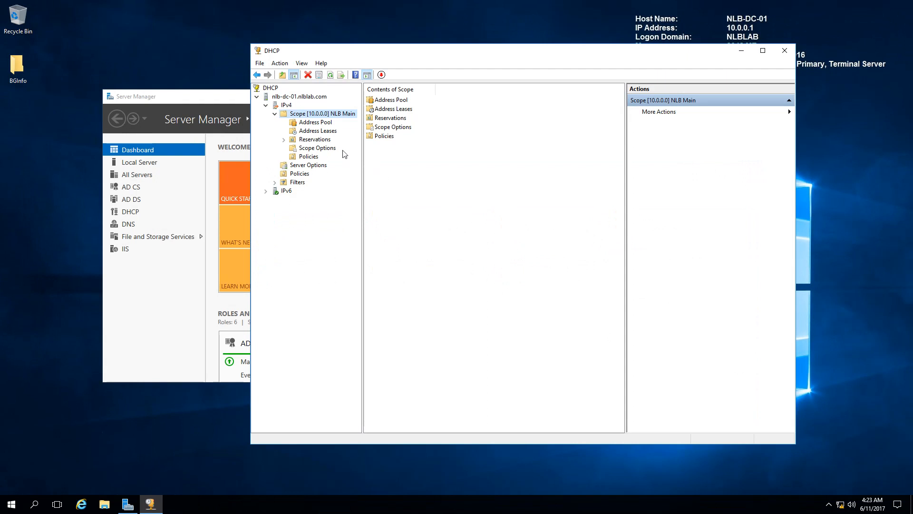
Step: Check NLB-DC-01's role in the NLB Main scope's failover properties and close them without changes
{"action": "right_click", "coordinate": [315, 114]}
{"action": "left_click", "coordinate": [355, 243]}
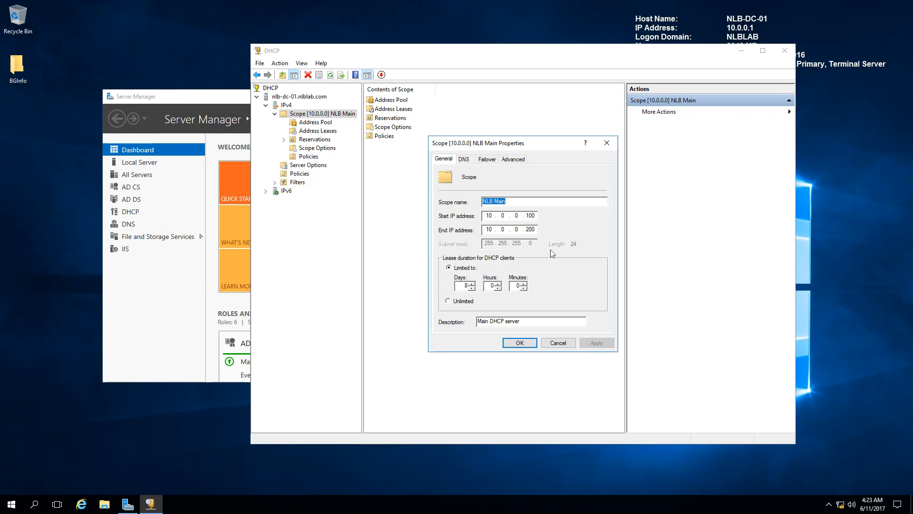
{"action": "left_click", "coordinate": [487, 160]}
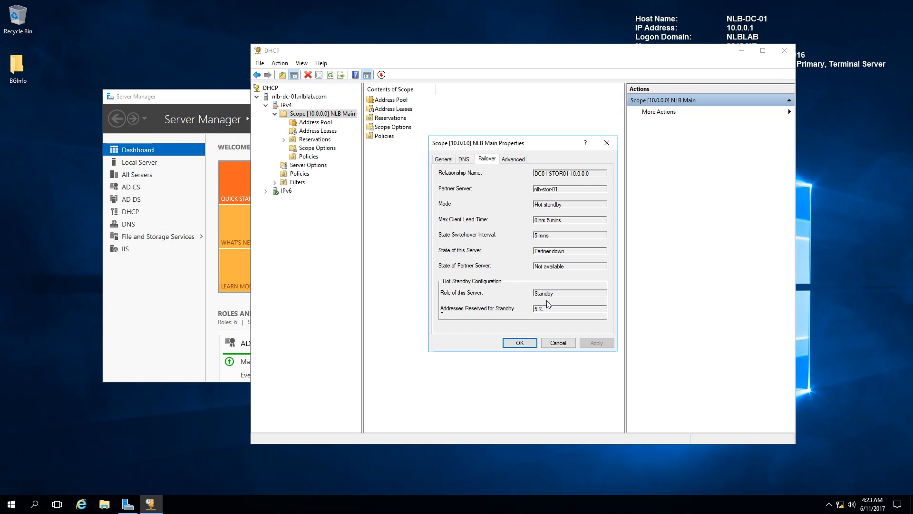
{"action": "left_click_drag", "start_coordinate": [553, 294], "coordinate": [533, 294]}
{"action": "left_click", "coordinate": [607, 142]}
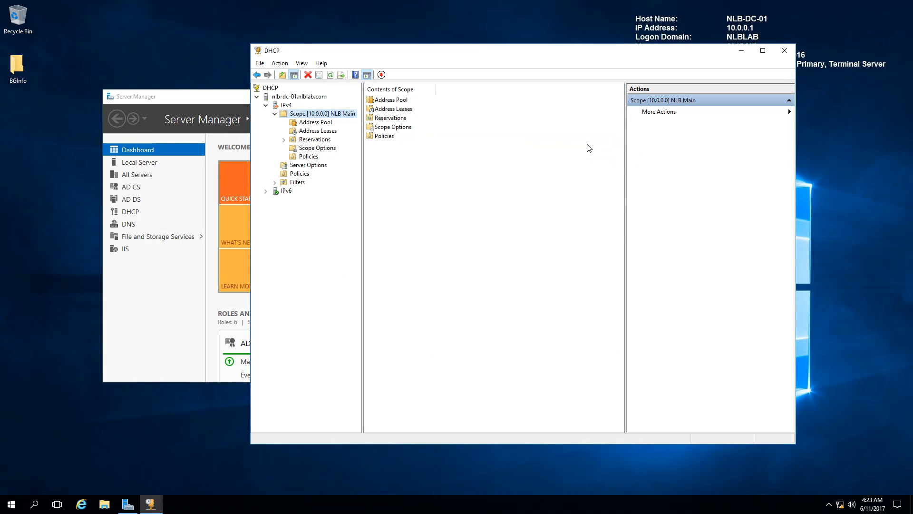
Step: Check this server's state and role in the DC01-STOR01-10.0.0.0 failover relationship through the IPv4 properties, then close them without changes
{"action": "right_click", "coordinate": [289, 105]}
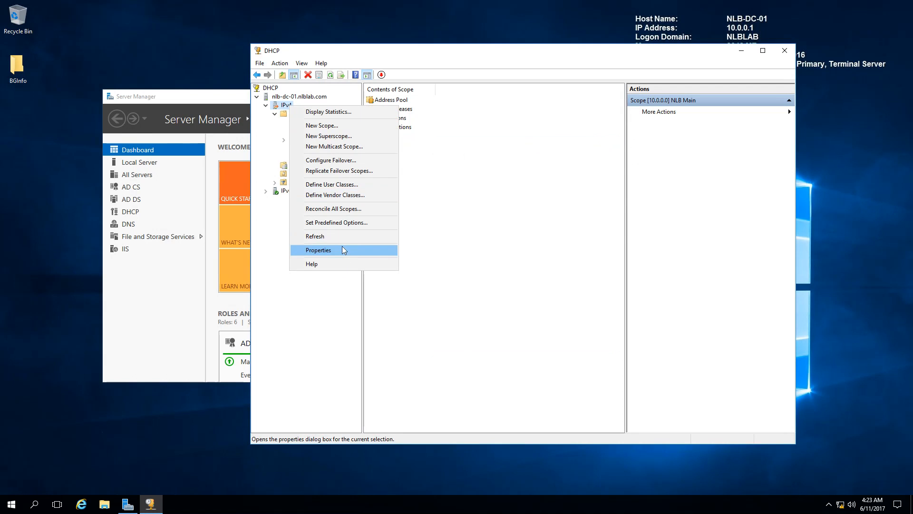
{"action": "left_click", "coordinate": [341, 247]}
{"action": "left_click", "coordinate": [507, 159]}
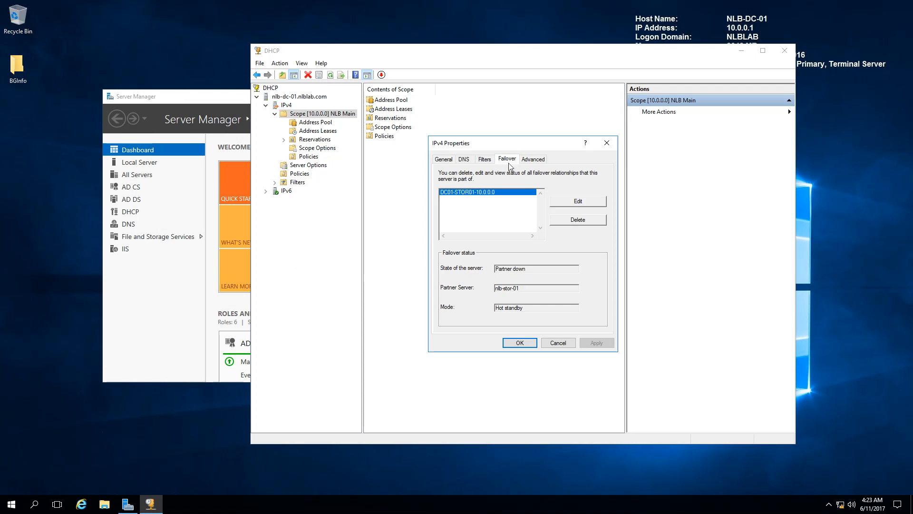
{"action": "left_click", "coordinate": [570, 205]}
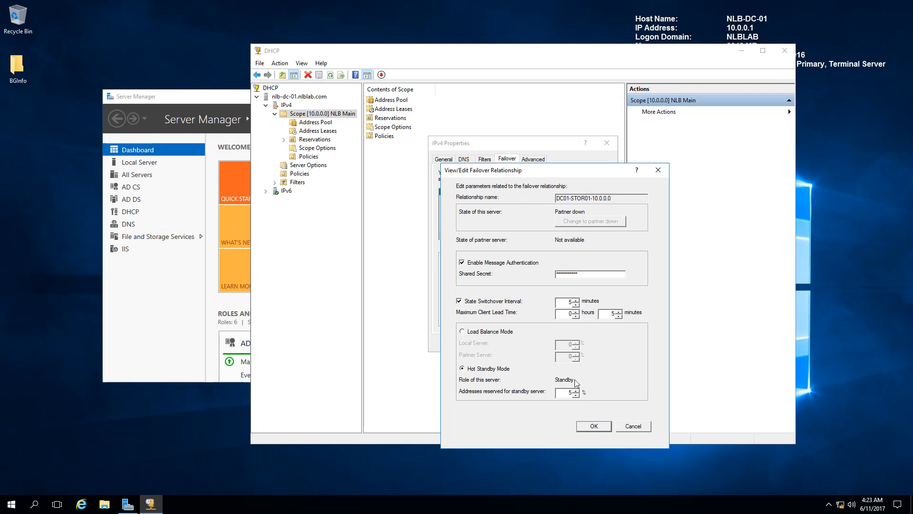
{"action": "left_click", "coordinate": [658, 170]}
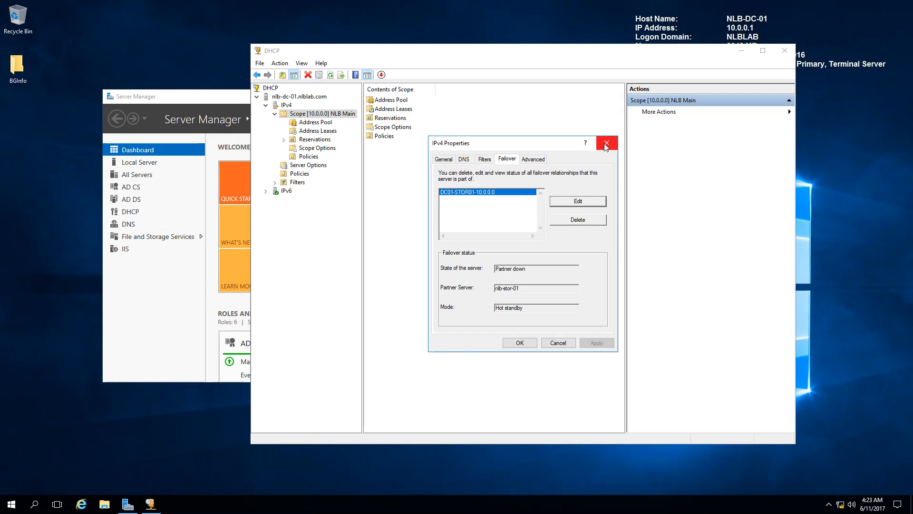
{"action": "left_click", "coordinate": [607, 142]}
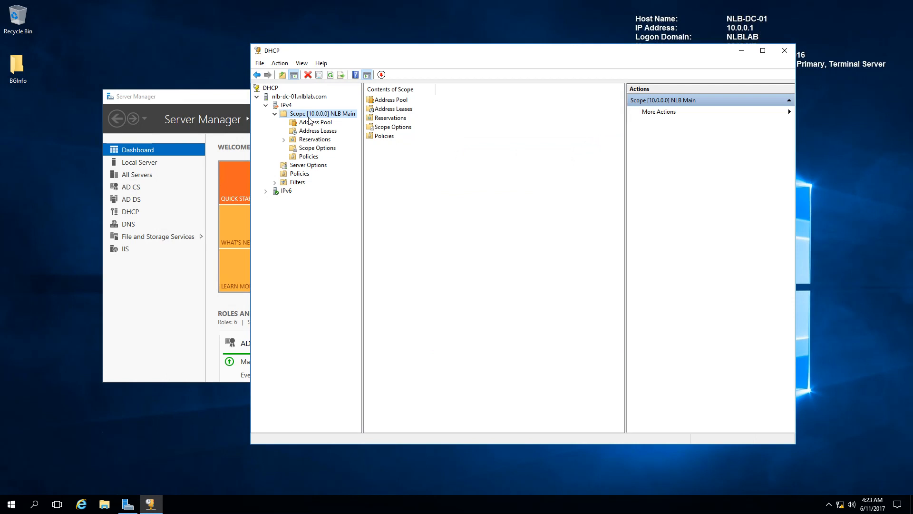
Step: Examine the NLB Main scope's address leases, including the entries for 10.0.0.105 and 10.0.0.101
{"action": "left_click", "coordinate": [312, 133]}
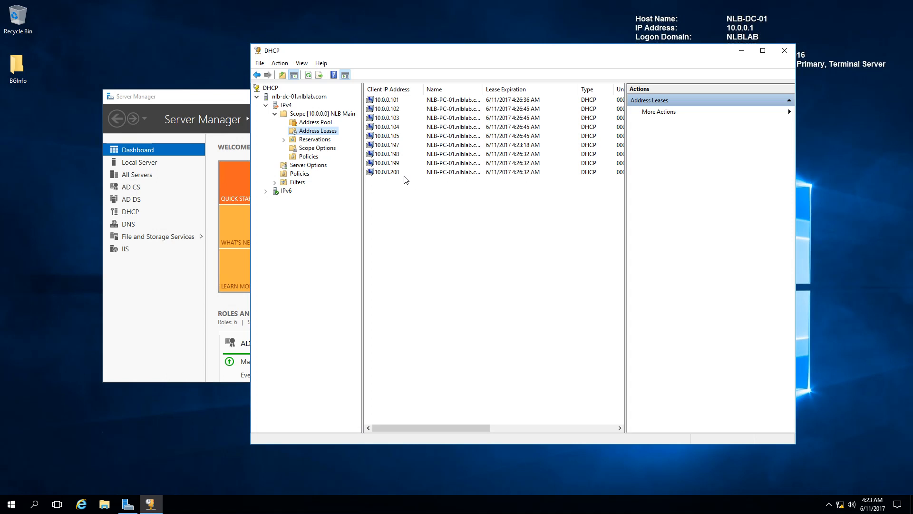
{"action": "left_click", "coordinate": [397, 137]}
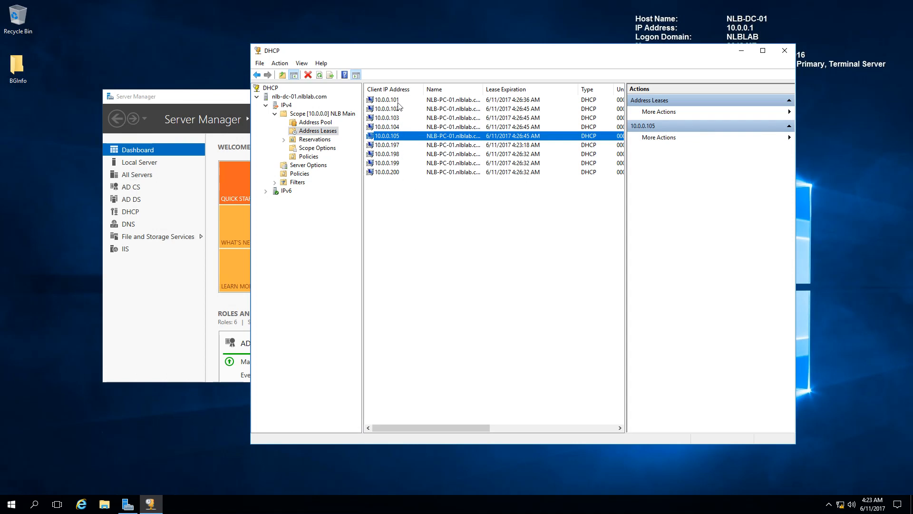
{"action": "left_click", "coordinate": [398, 101]}
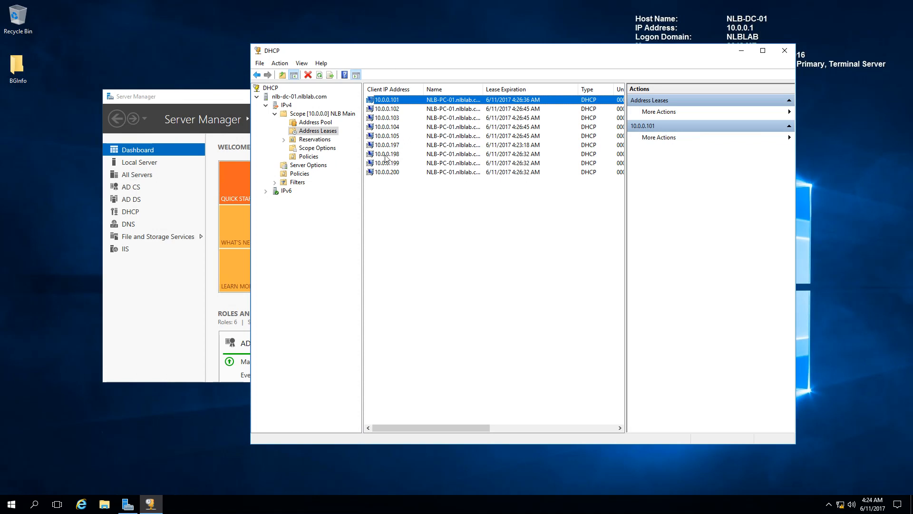
Step: Review the NLB Main scope's statistics, comparing the addresses available in this server's pool and the partner pool, and close them
{"action": "right_click", "coordinate": [318, 115]}
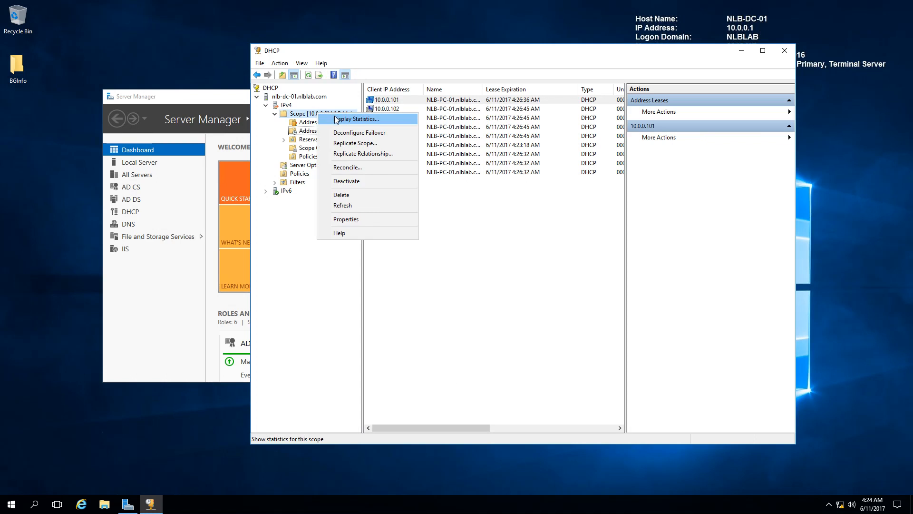
{"action": "left_click", "coordinate": [326, 119]}
{"action": "left_click_drag", "start_coordinate": [342, 71], "coordinate": [407, 206]}
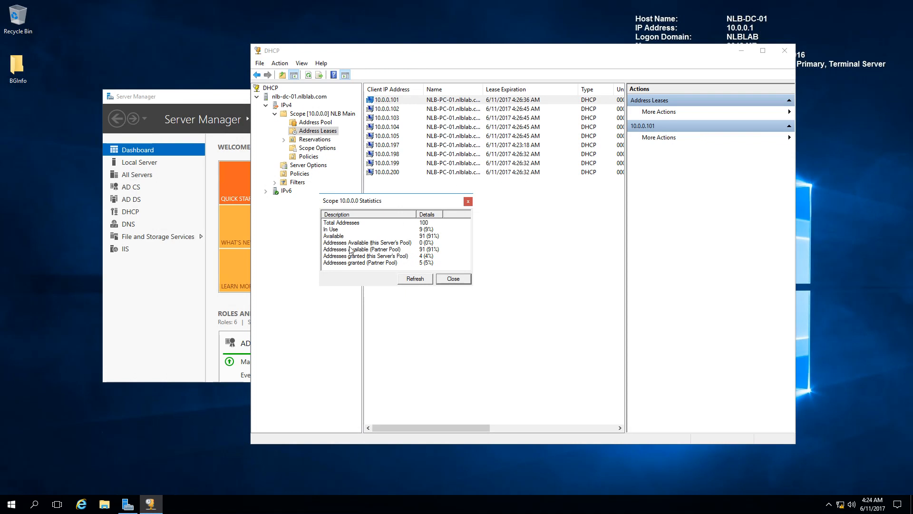
{"action": "left_click", "coordinate": [389, 243]}
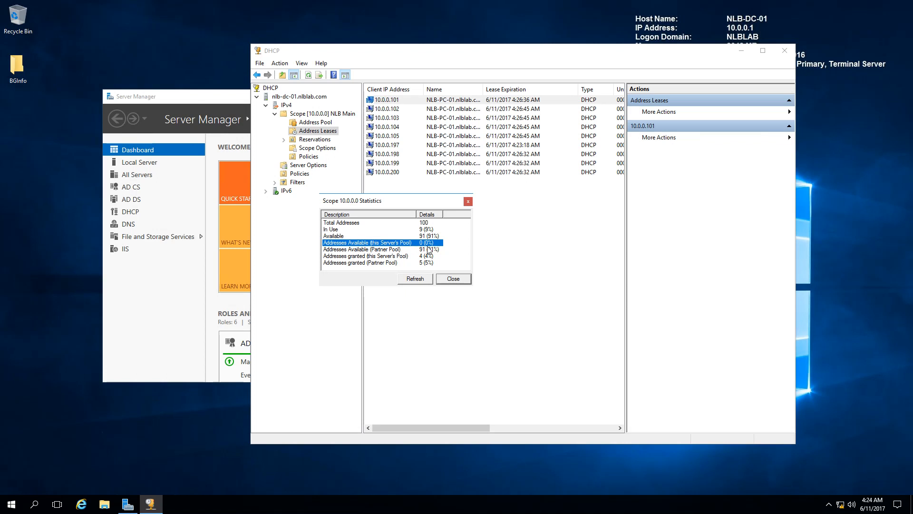
{"action": "left_click", "coordinate": [345, 251]}
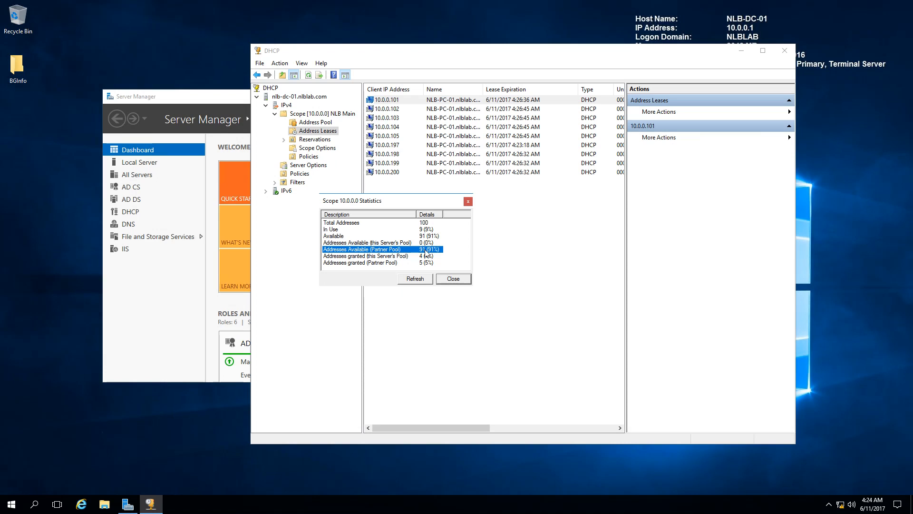
{"action": "left_click", "coordinate": [453, 280]}
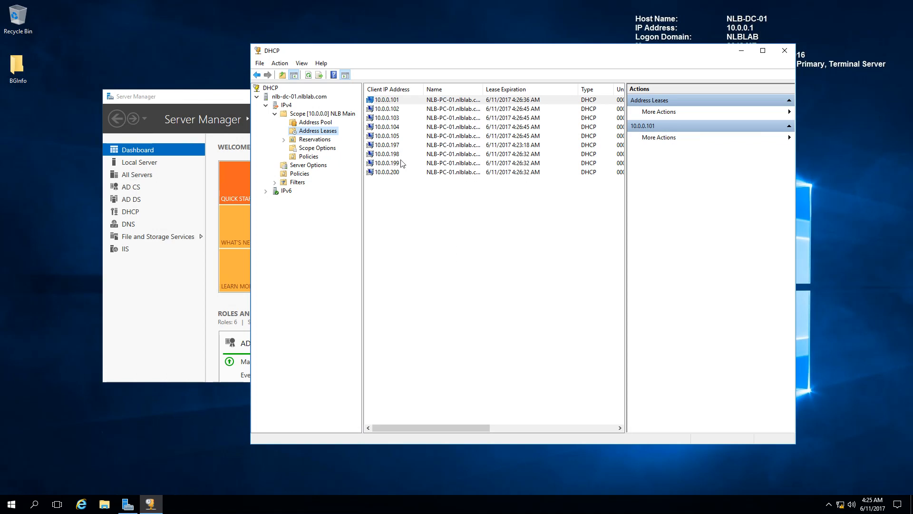
Step: Close the DHCP console and minimize Server Manager to clear the NLB-DC-01 desktop
{"action": "left_click", "coordinate": [785, 50]}
{"action": "left_click", "coordinate": [555, 97]}
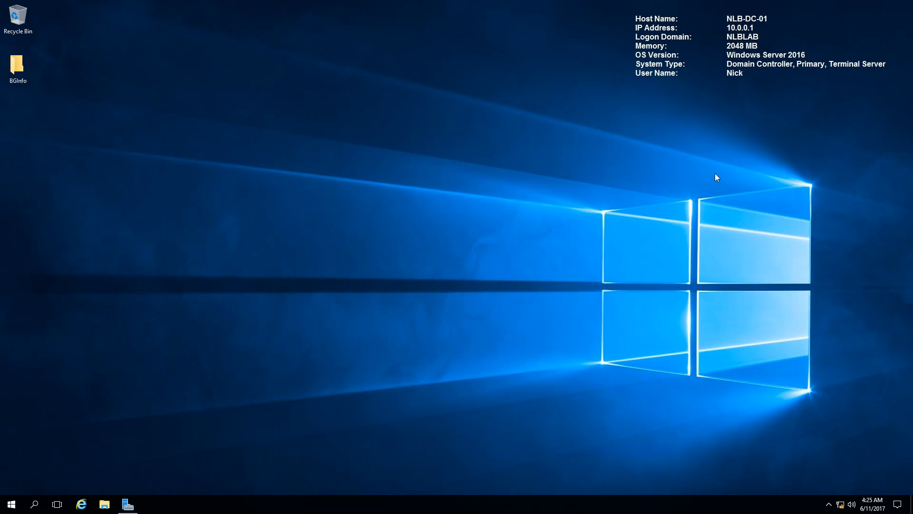